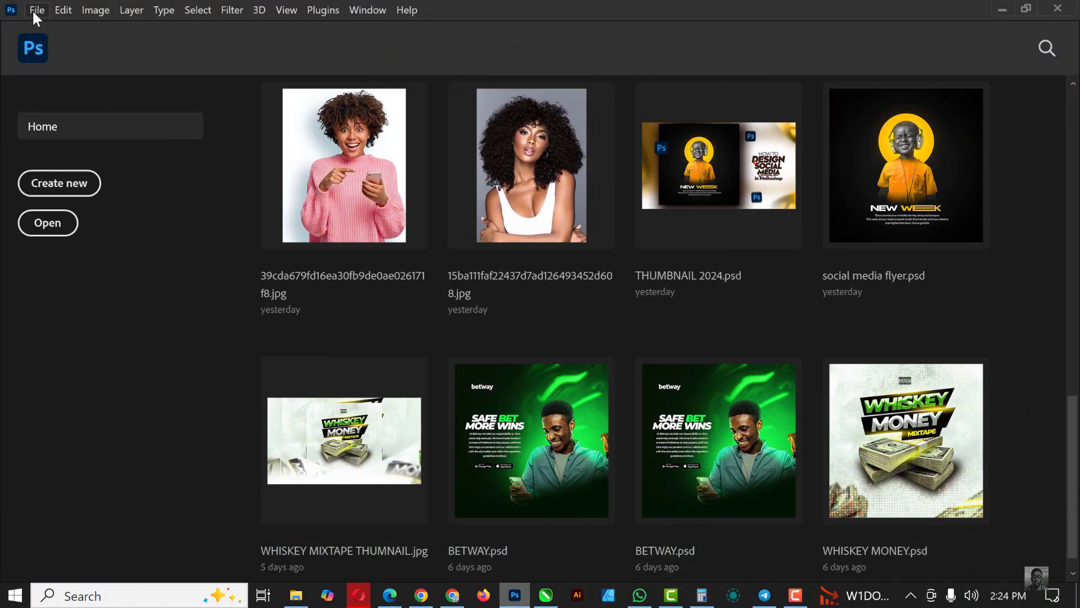
Make a transparent 1920×1080 px, 300 ppi document and drag the curly-haired portrait from Downloads into it
left_click(32, 9)
left_click(57, 27)
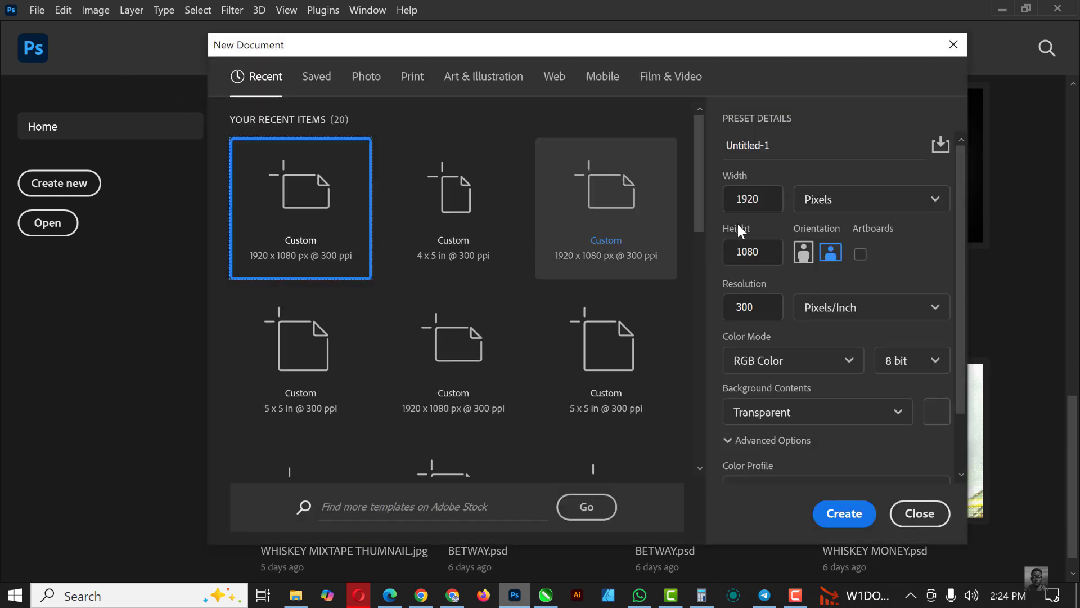
left_click(764, 252)
left_click(760, 310)
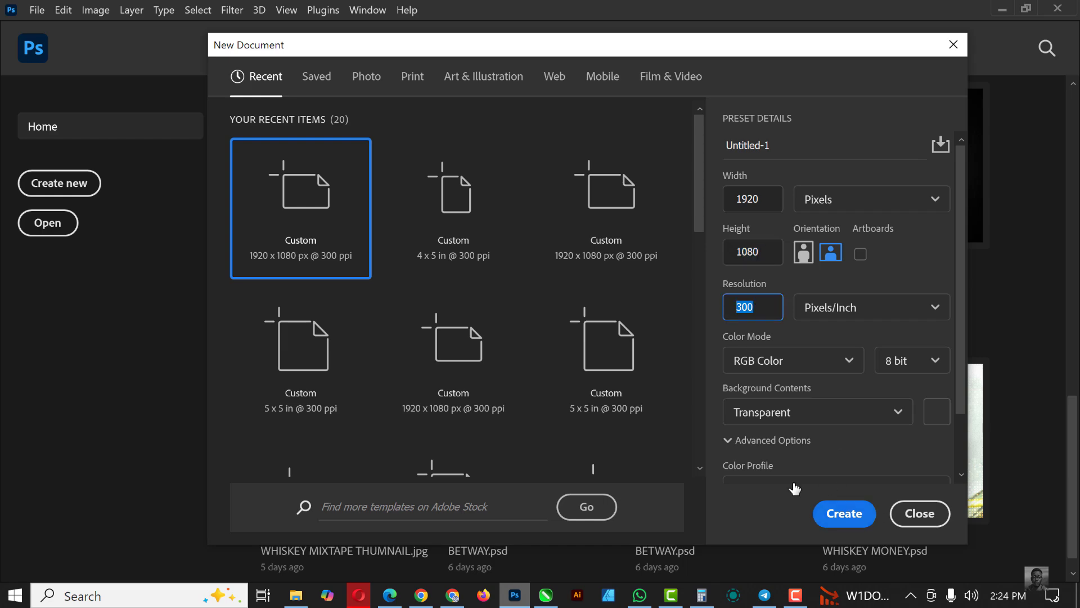
left_click(843, 513)
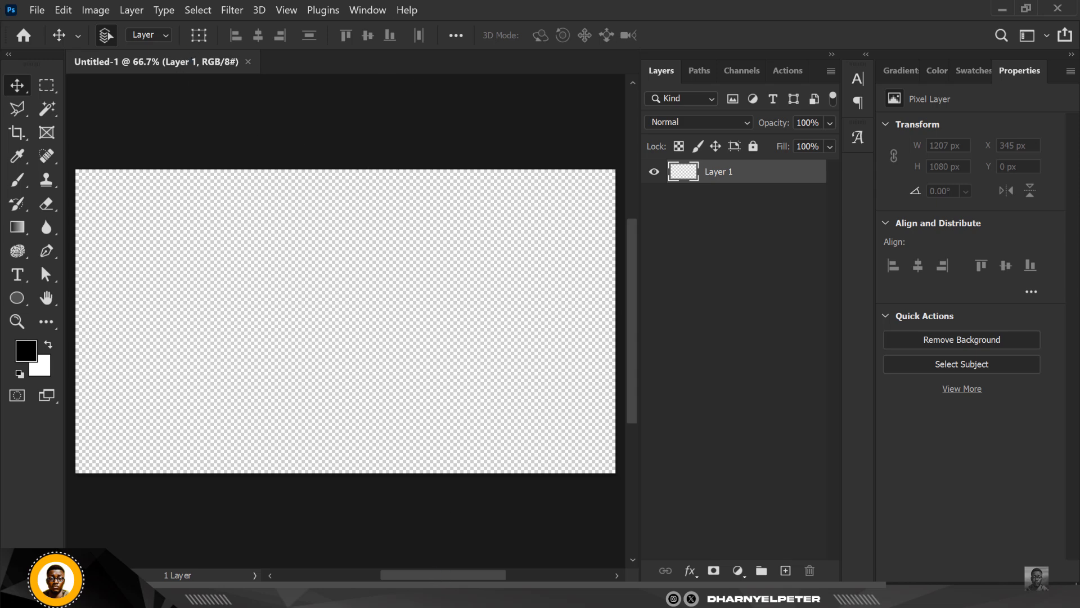
key("alt+Tab")
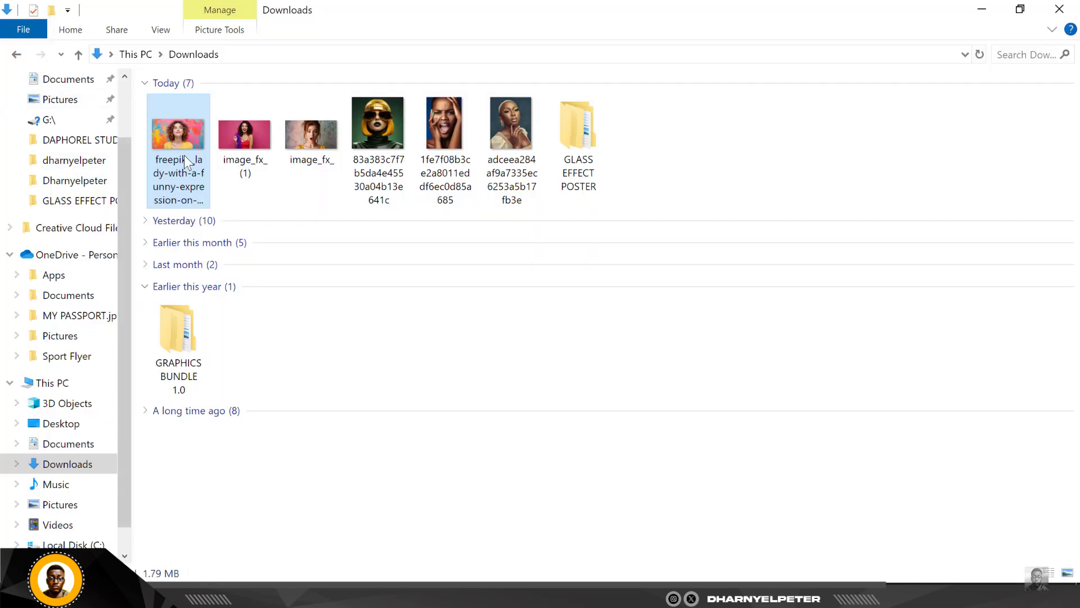
left_click_drag(176, 143, 451, 350)
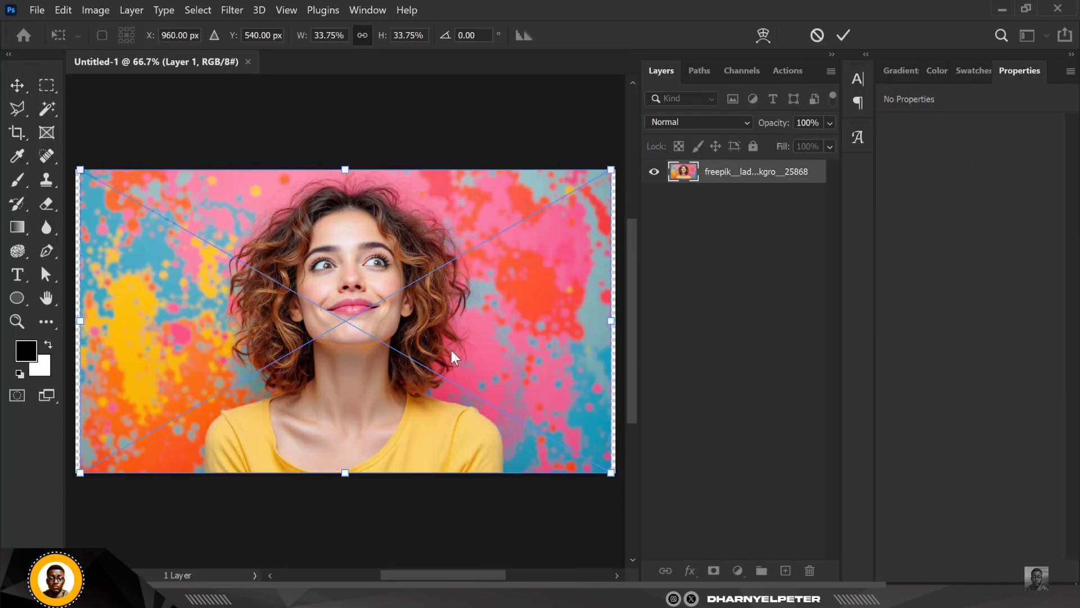
Enlarge the placed portrait to 2056 × 1174 px, commit it, and fit the canvas in view
scroll(365, 301, "down", 2)
left_click_drag(569, 445, 587, 455)
key("Return")
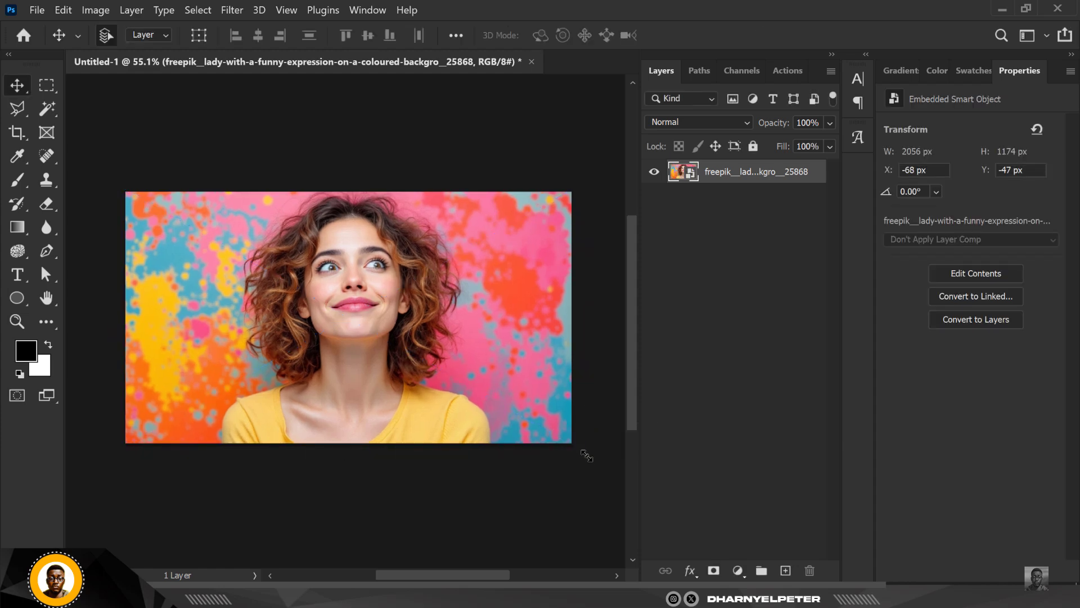
key("ctrl+0")
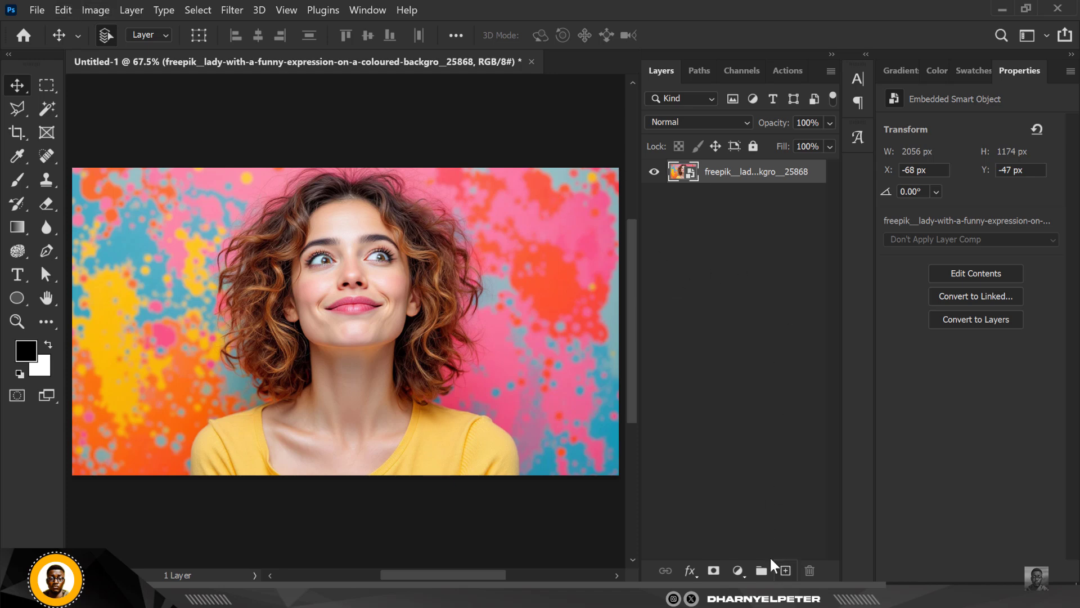
Add a Solid Color fill layer set to white #ffffff
left_click(737, 570)
left_click(795, 273)
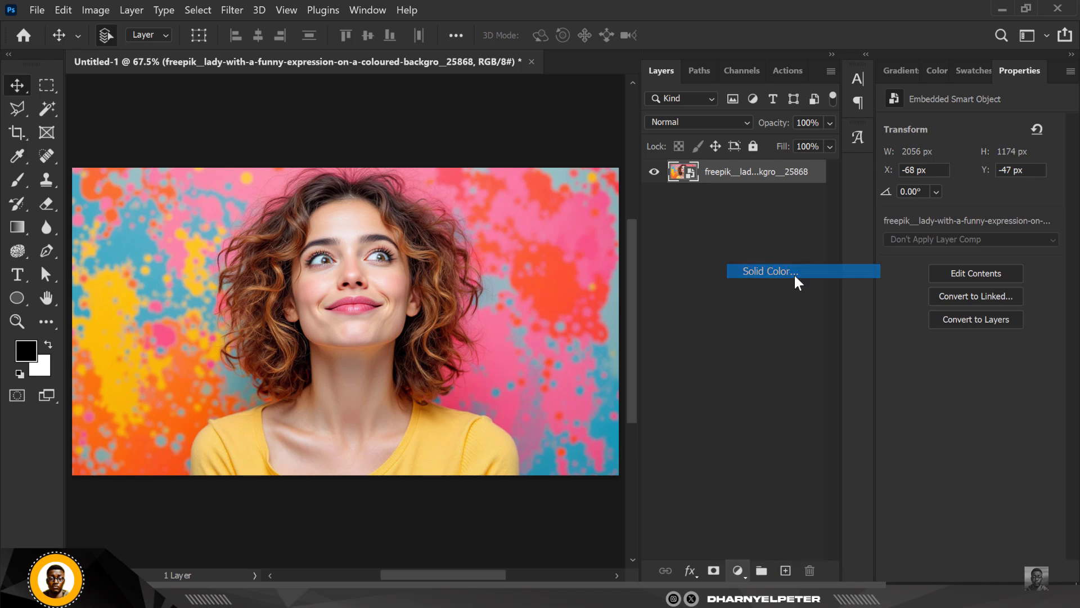
left_click_drag(658, 209, 604, 115)
left_click_drag(916, 407, 873, 409)
left_click(1016, 132)
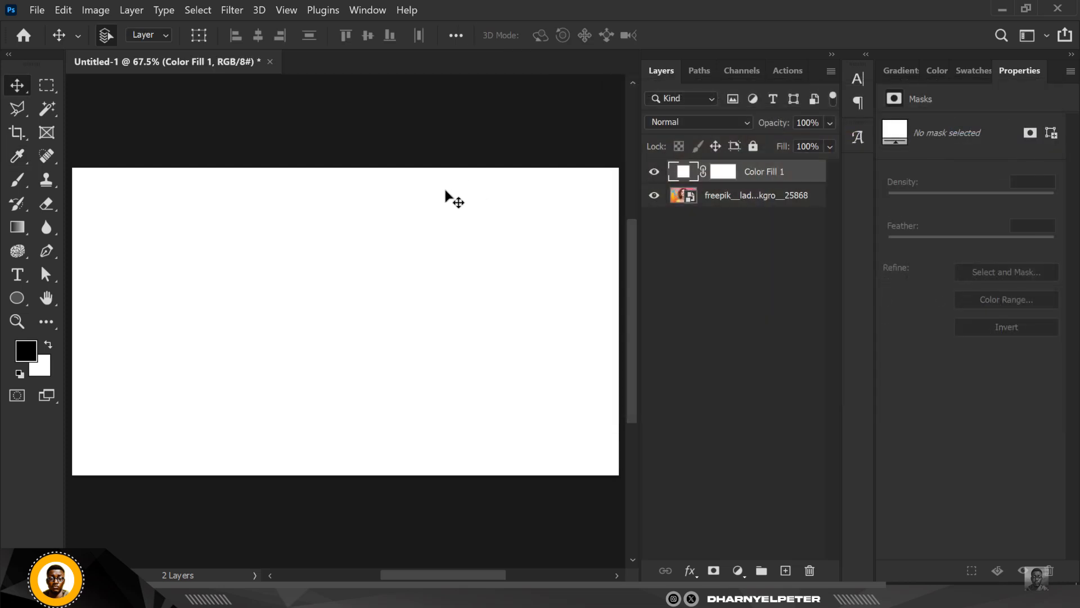
Lower Color Fill 1's opacity to 54% and add a new empty layer above it
left_click(830, 123)
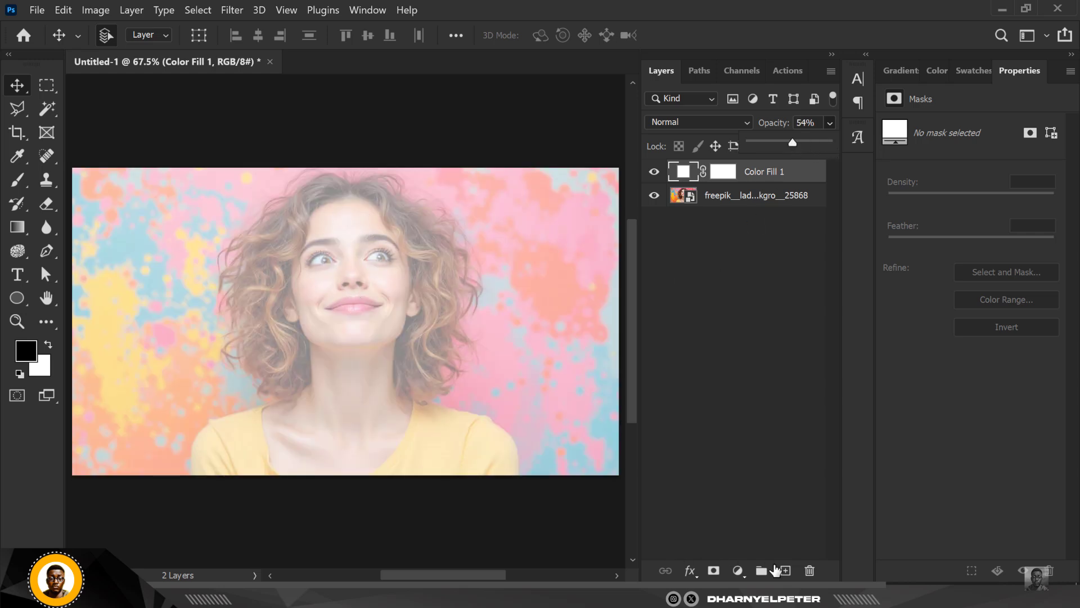
left_click(772, 277)
left_click(773, 277)
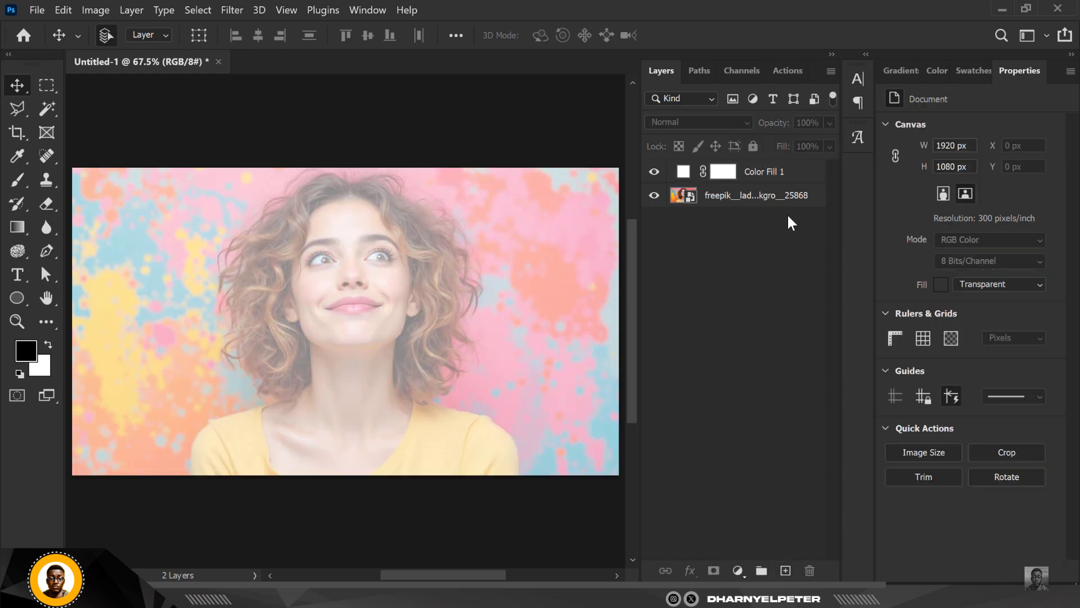
left_click(769, 172)
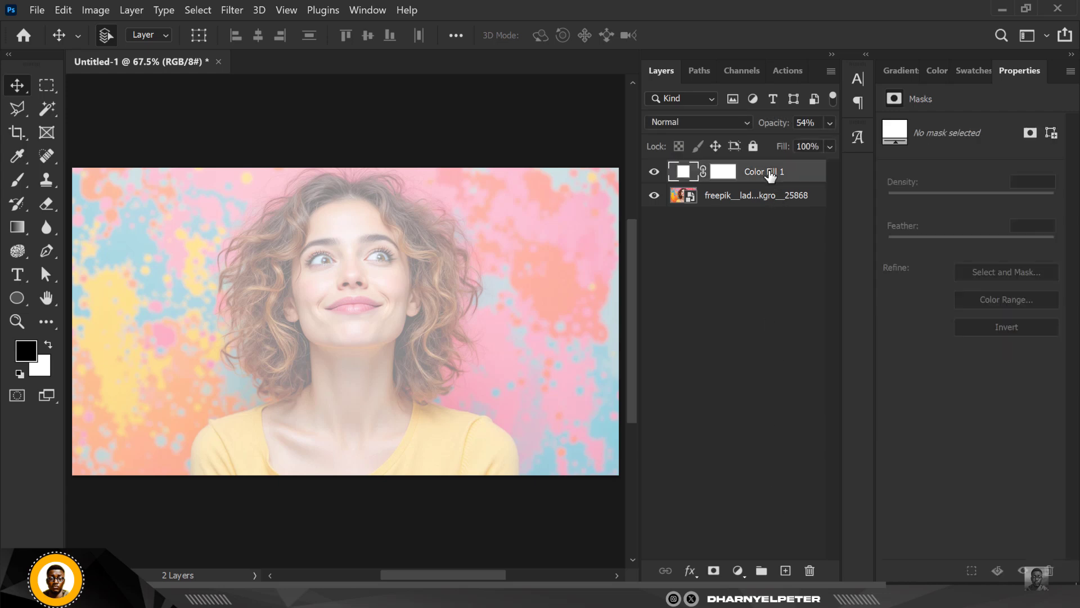
left_click(786, 571)
Paint one soft black circle over the face on Layer 1 with a 900 px, 50%-hardness brush
left_click(18, 178)
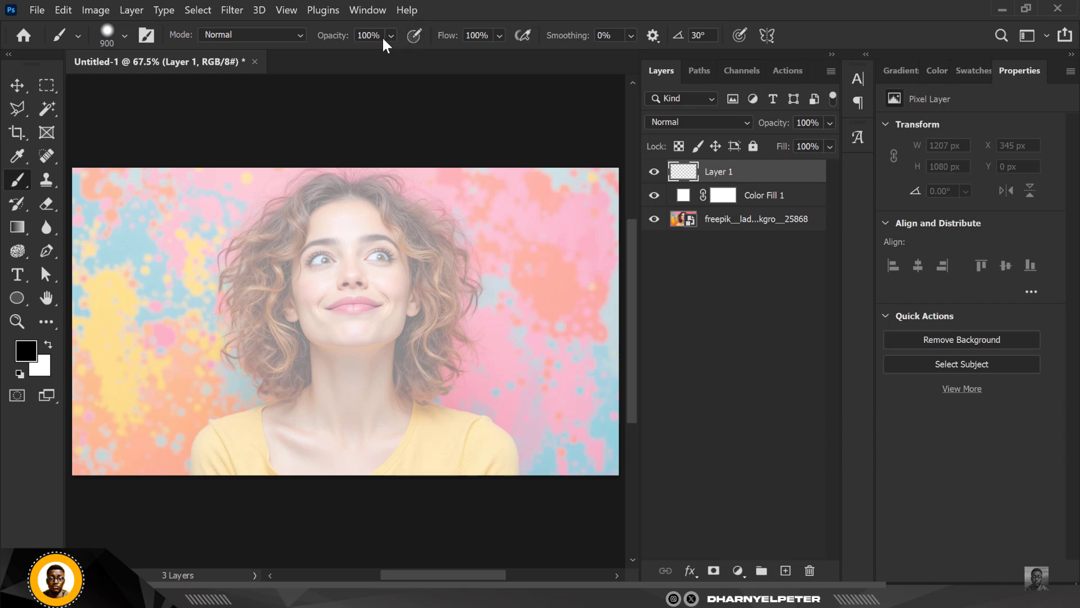
left_click(124, 36)
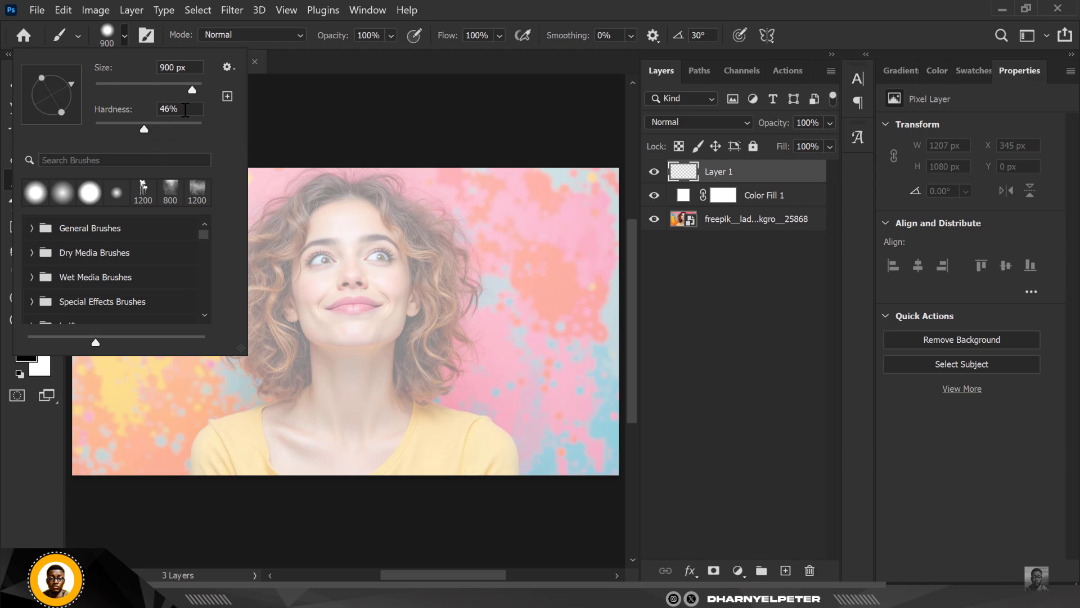
left_click(186, 109)
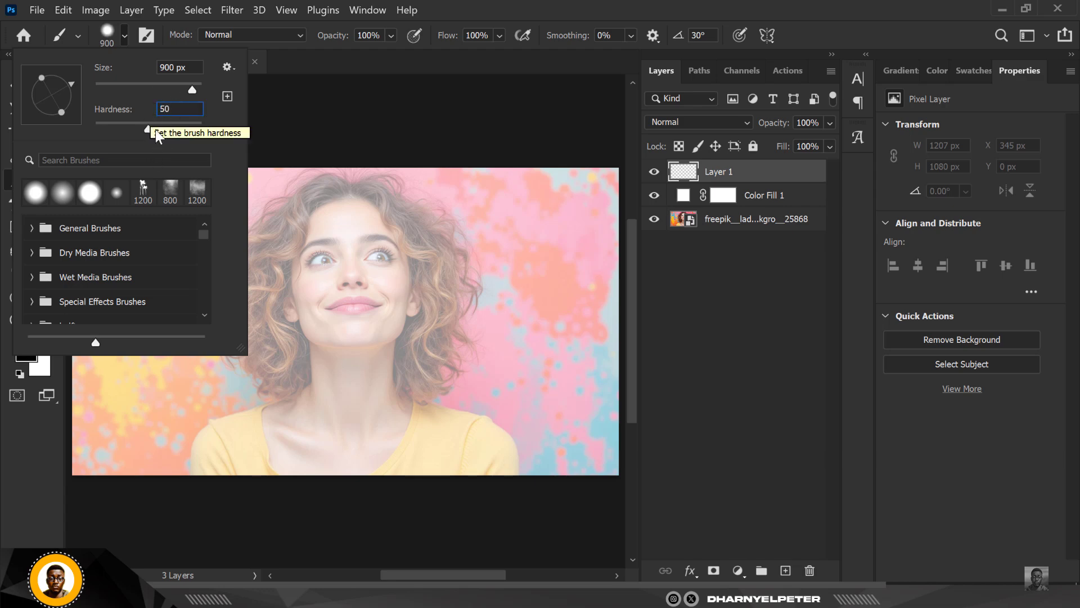
left_click(756, 179)
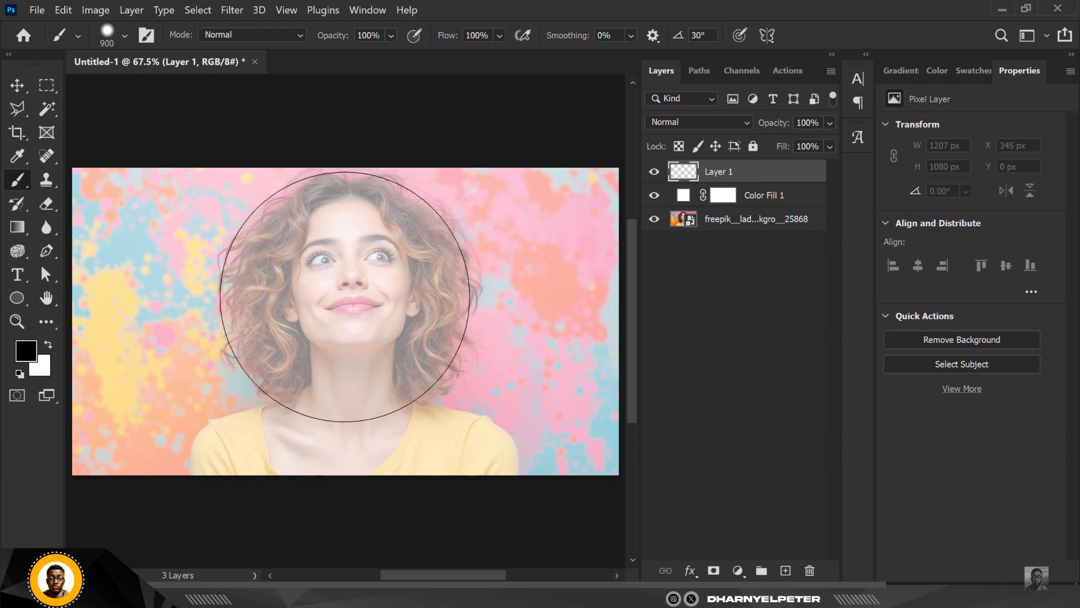
left_click(349, 295)
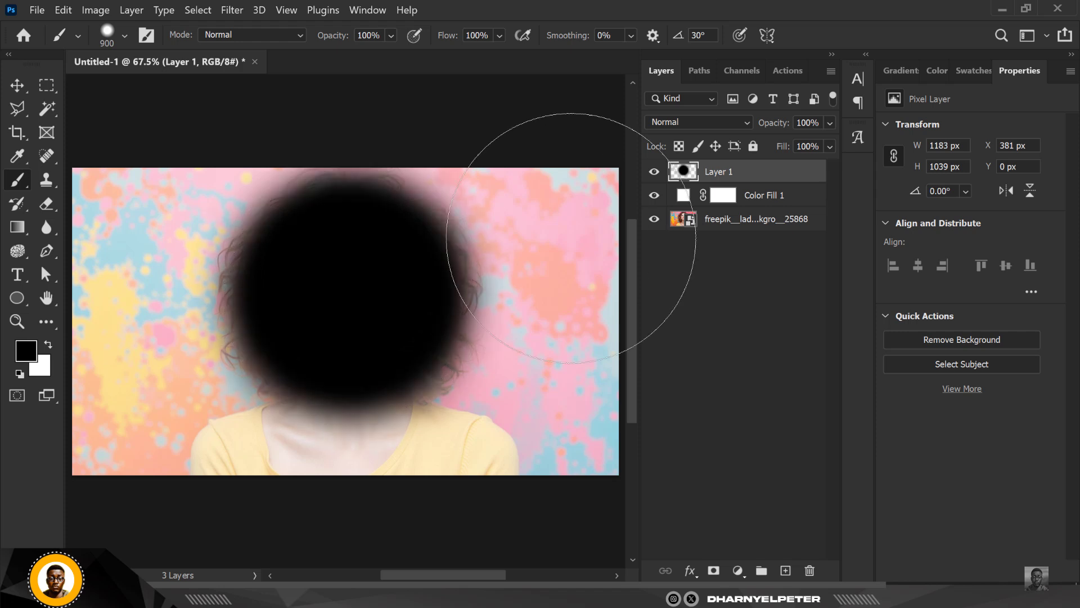
Raise Color Fill 1's opacity back to 100%
left_click(808, 205)
left_click(830, 122)
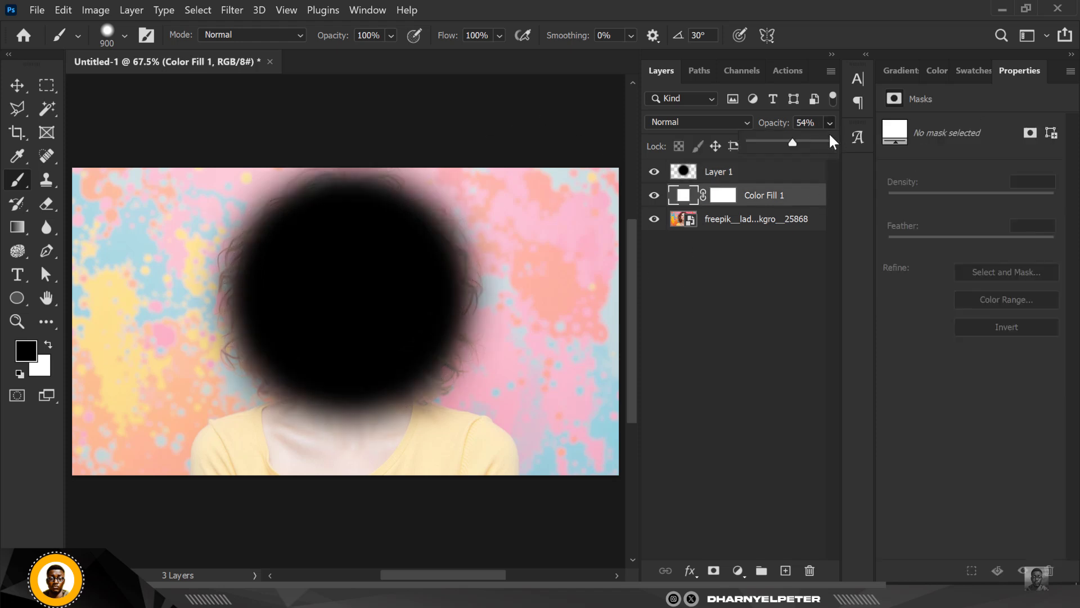
left_click_drag(791, 148, 855, 137)
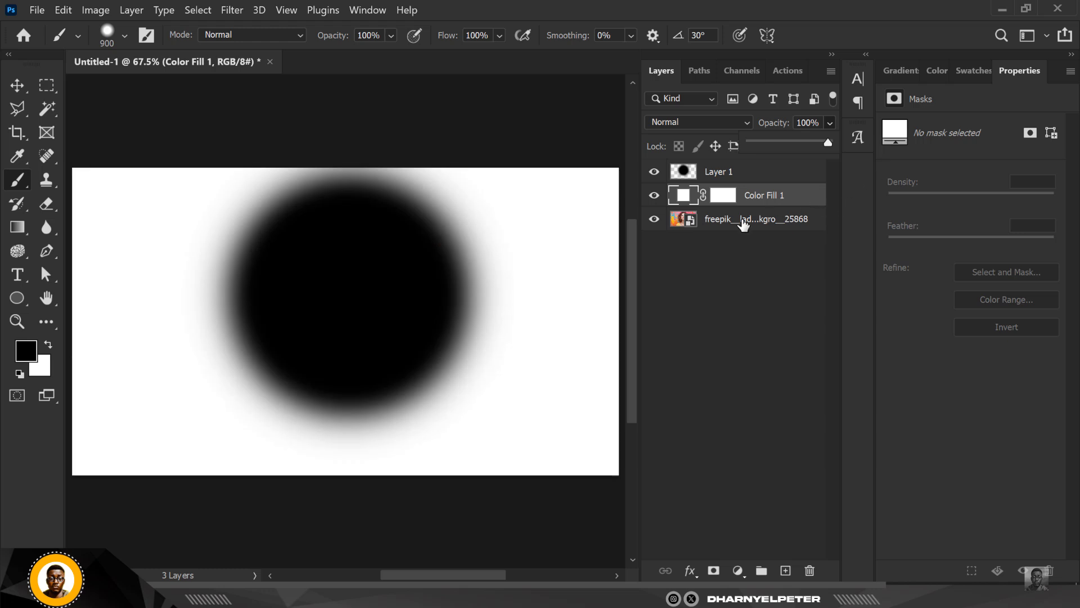
Select Layer 1 and Color Fill 1 together and convert them into one smart object
left_click(760, 184)
left_click(763, 180)
left_click(773, 200)
left_click(772, 179, "ctrl")
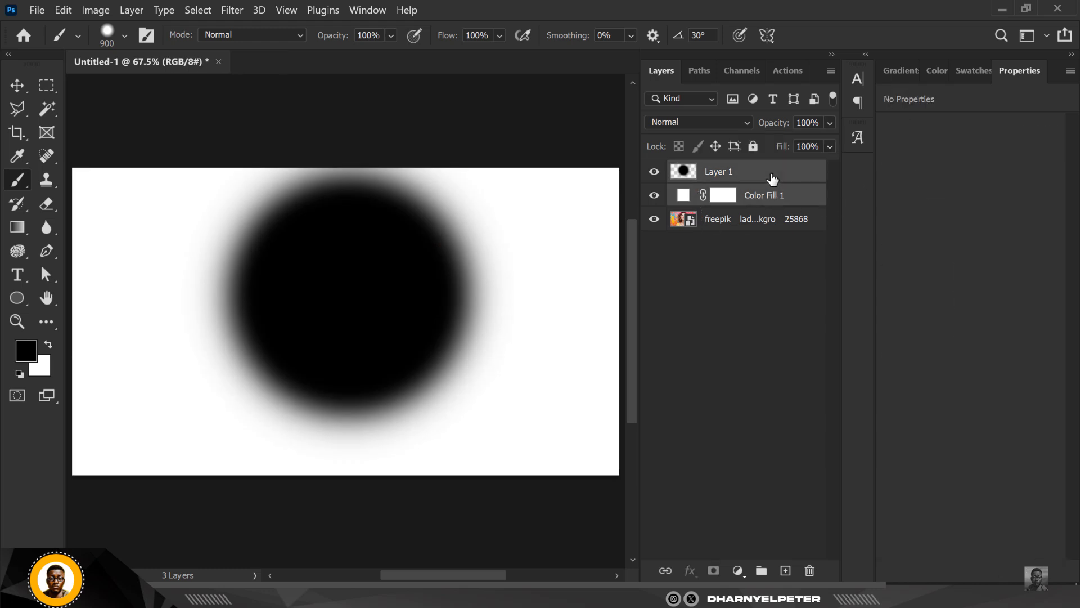
right_click(773, 179)
left_click(846, 231)
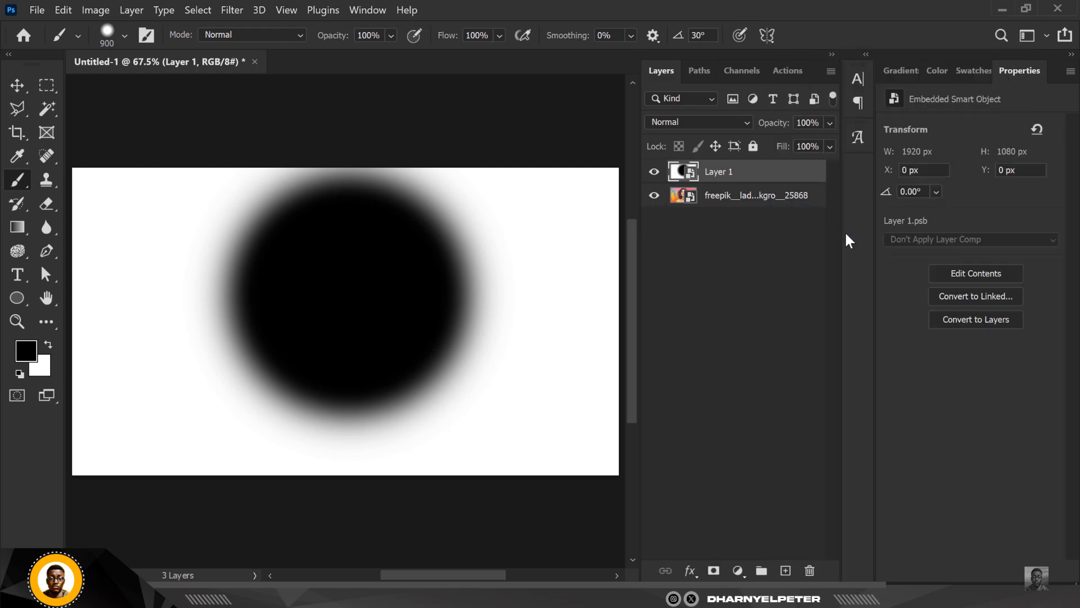
Open Filter > Pixelate > Color Halftone with Max. Radius 20
left_click(233, 11)
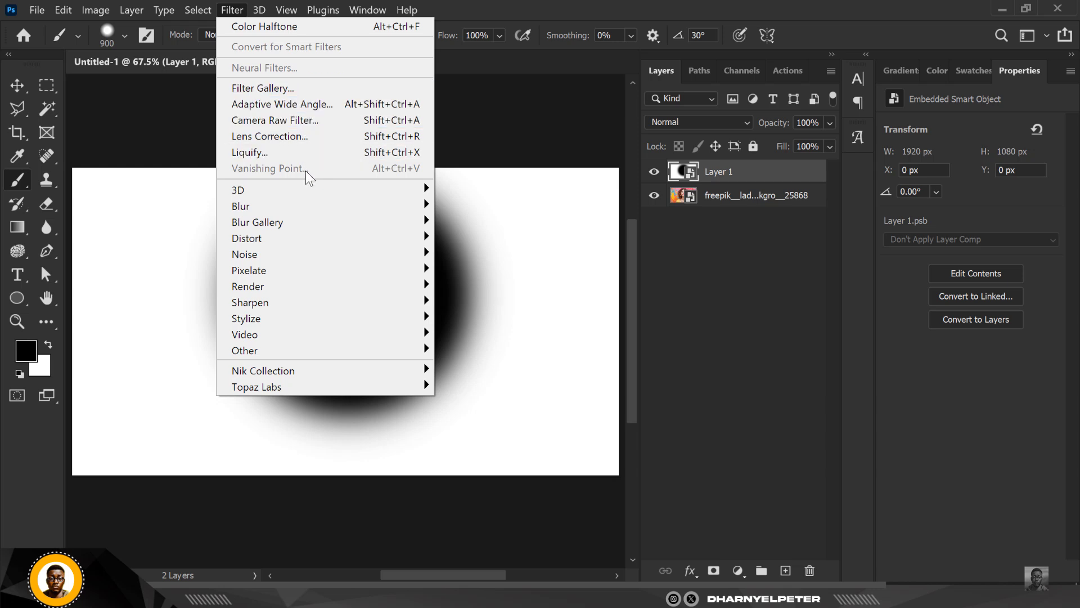
mouse_move(298, 273)
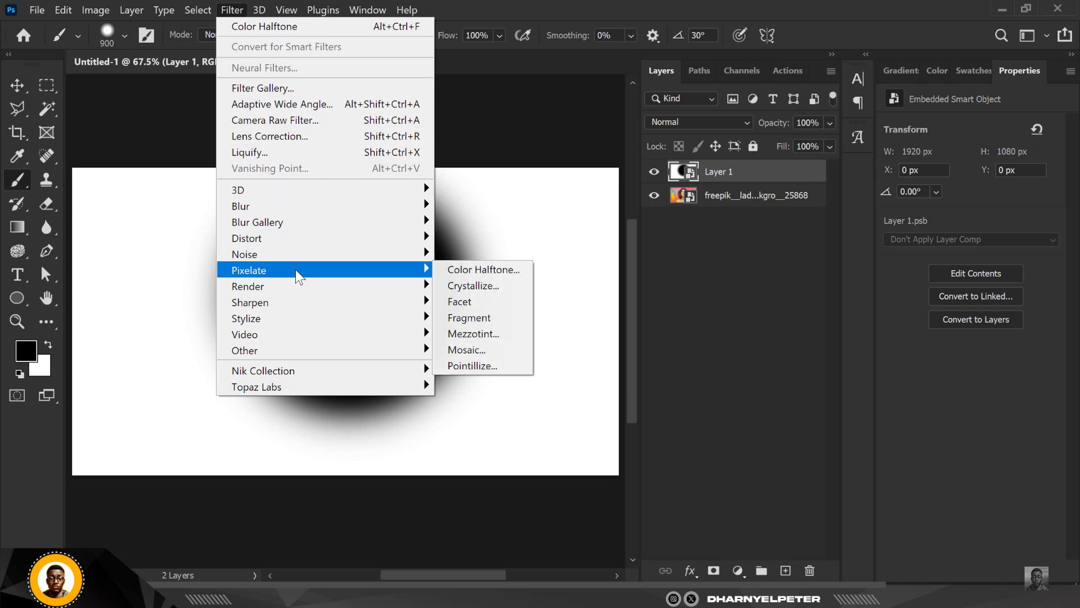
left_click(490, 271)
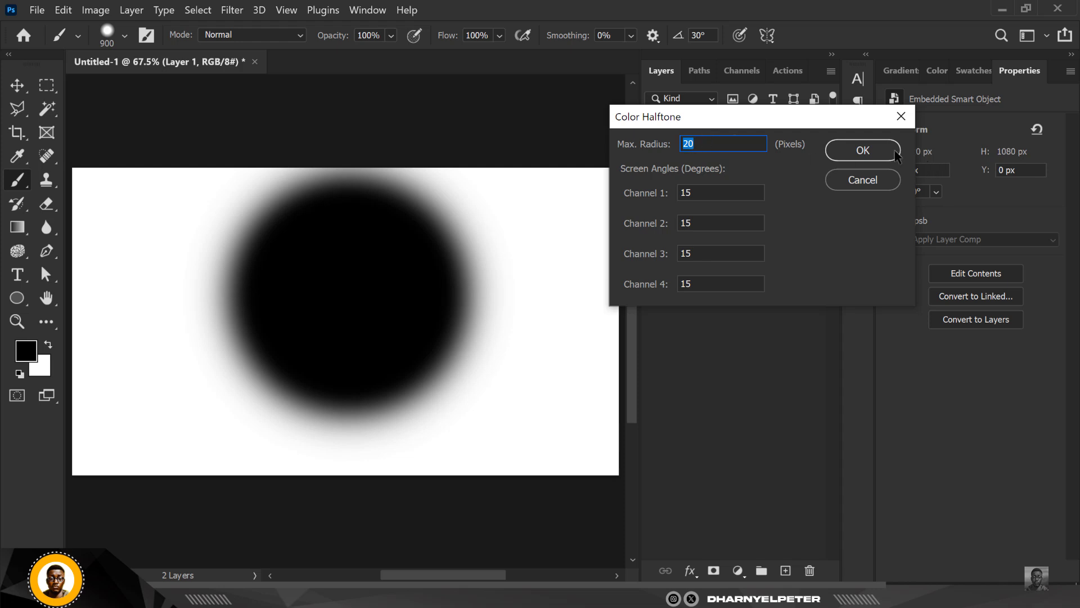
Apply the Color Halftone at radius 20 and set the smart object's blend mode to Screen
left_click(863, 157)
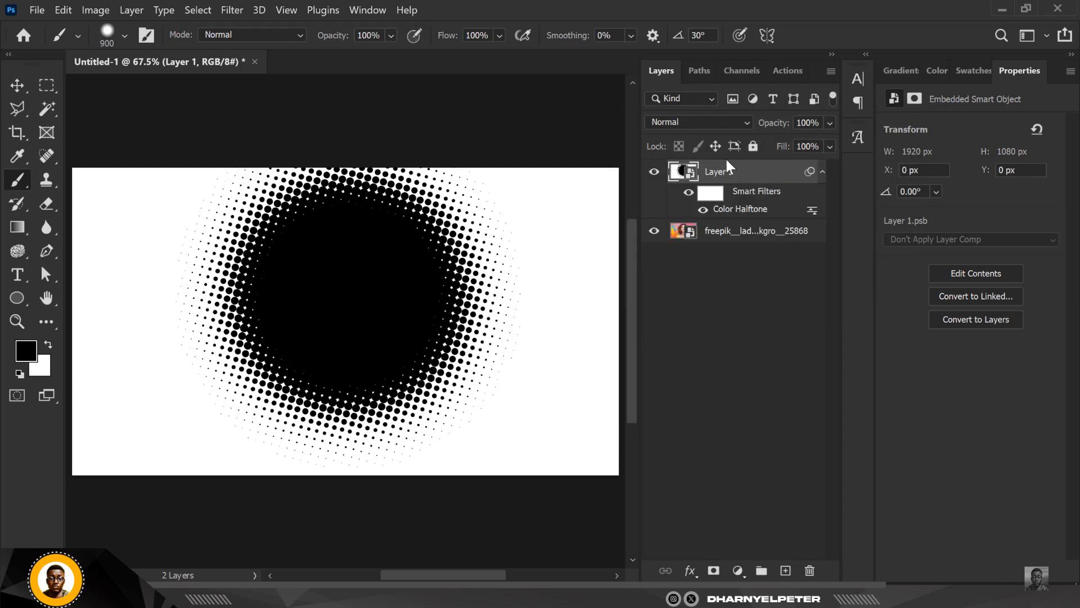
left_click(654, 125)
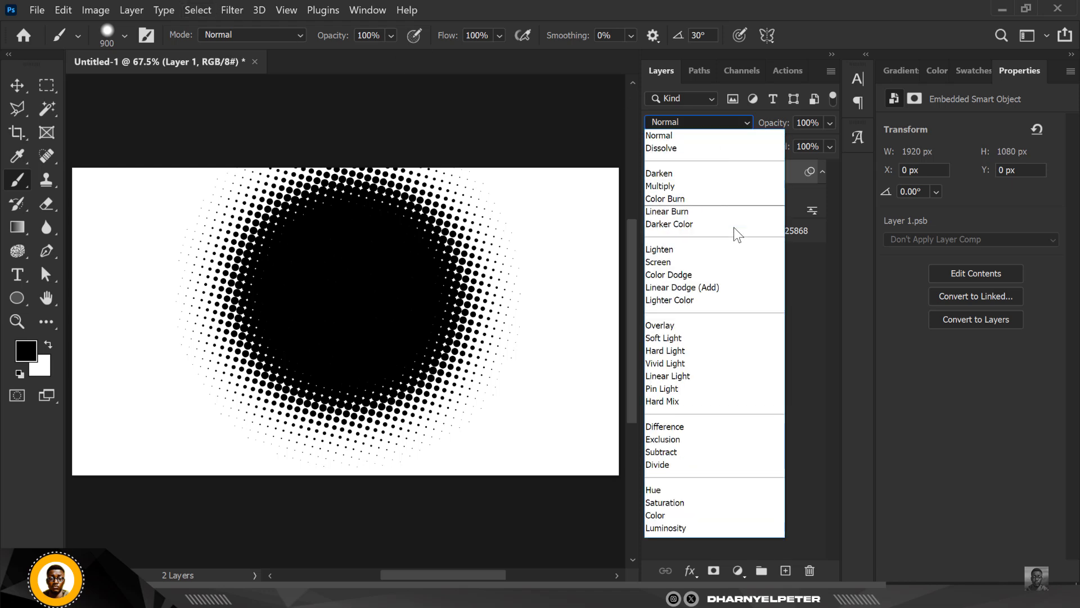
left_click(677, 264)
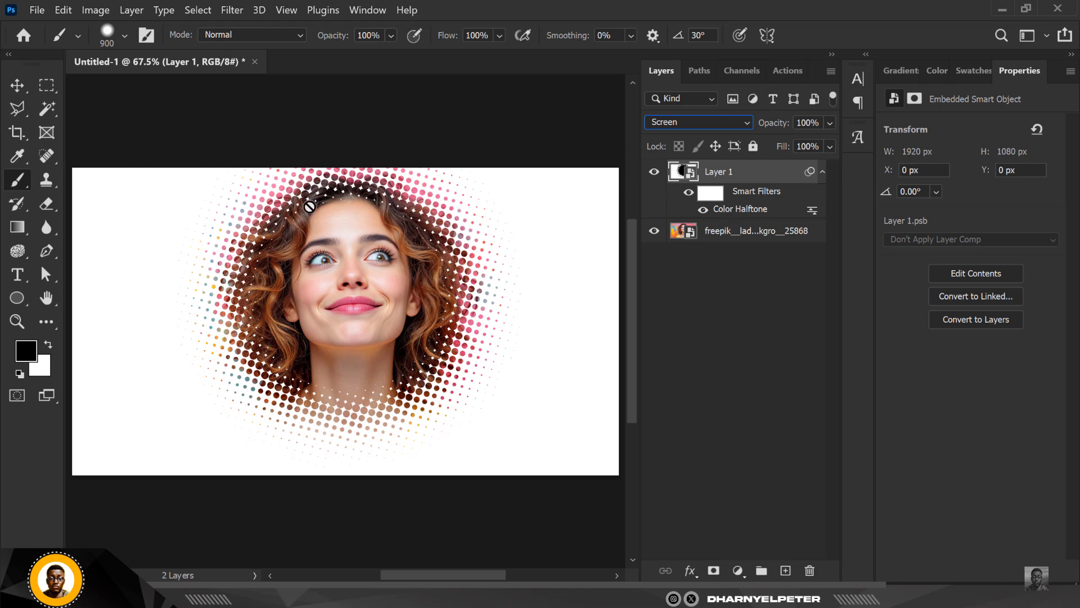
Reopen the Color Halftone smart filter and enlarge the dots to a 30-pixel Max. Radius
double_click(731, 209)
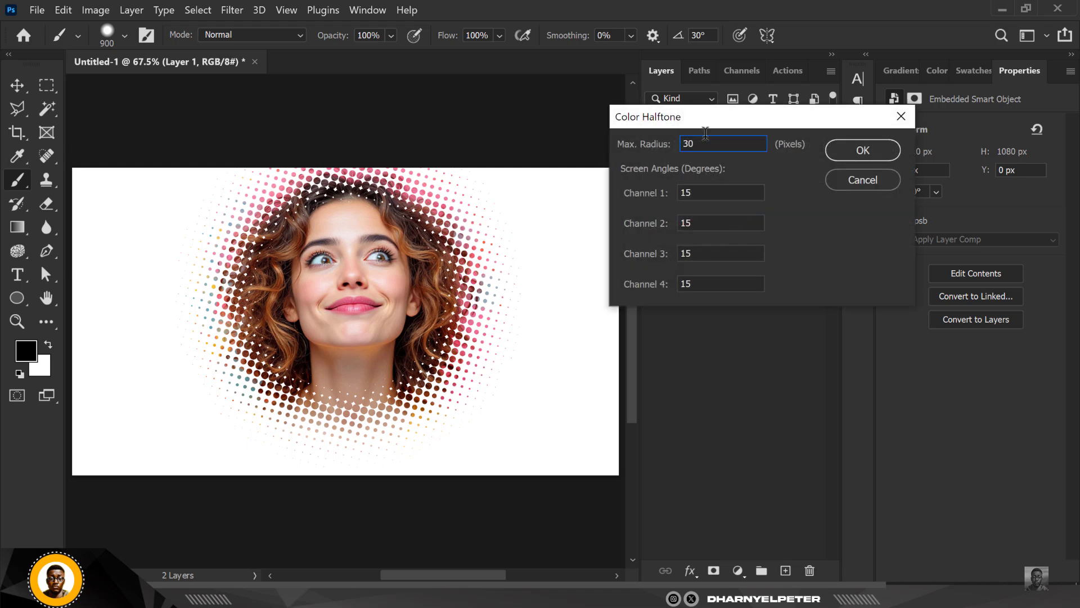
left_click(862, 150)
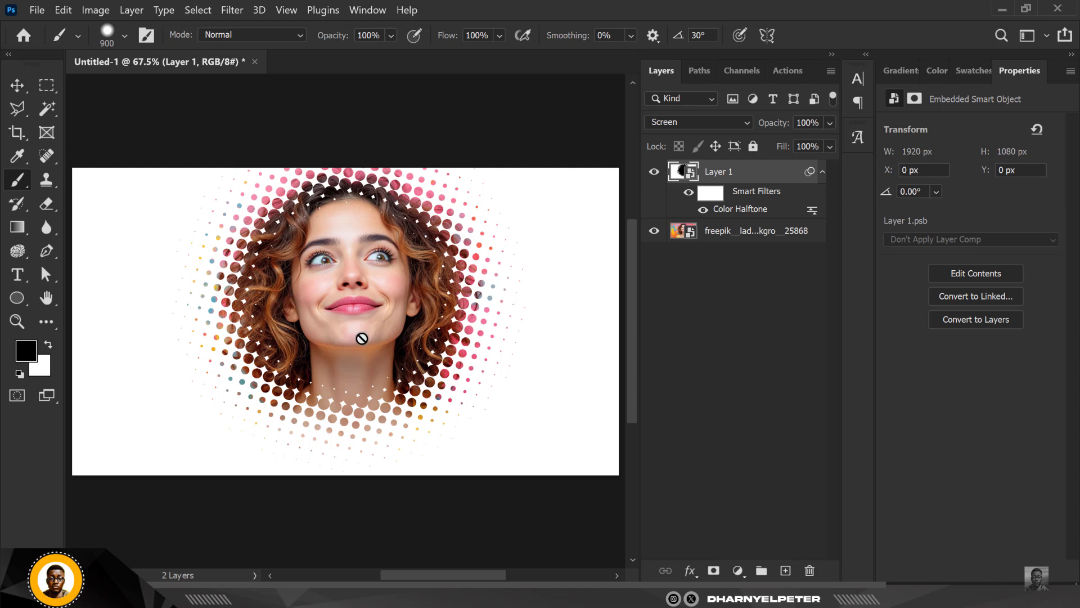
scroll(358, 322, "up", 3)
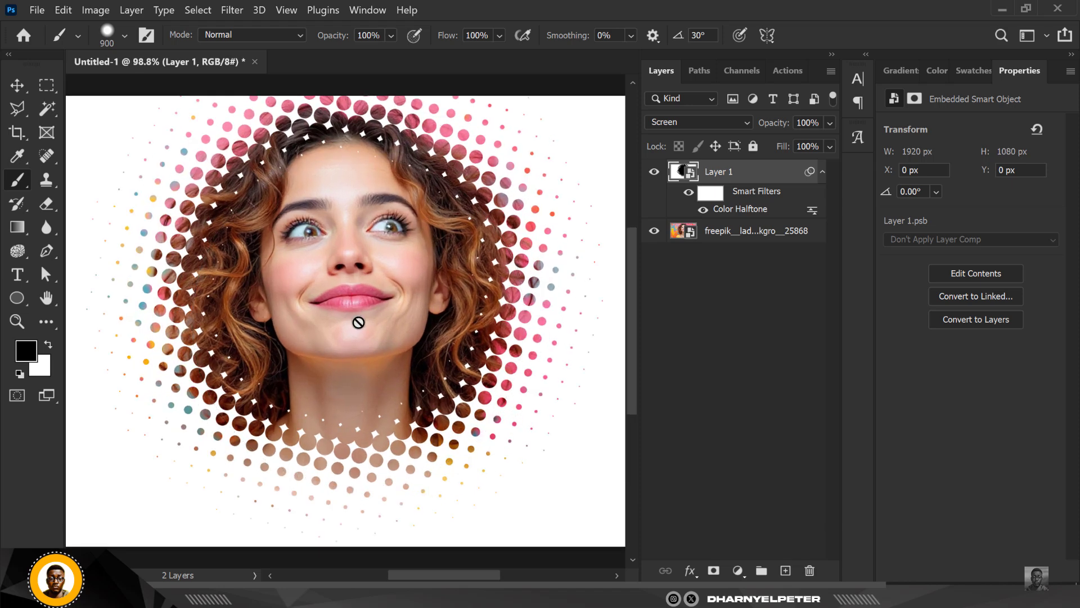
scroll(358, 322, "down", 2)
scroll(354, 309, "down", 1)
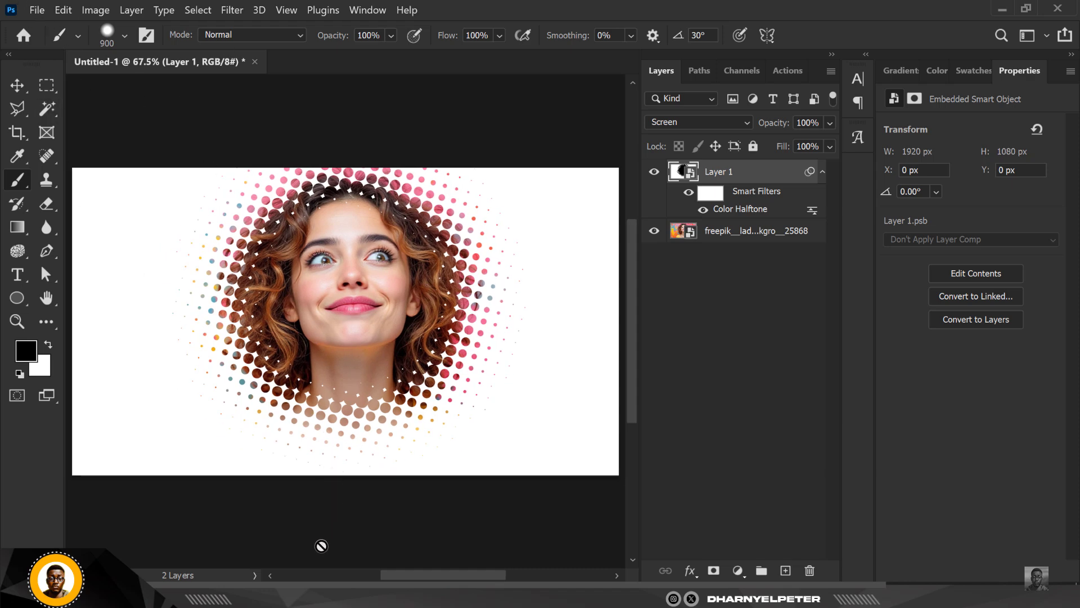
Drag the adceea284 yellow-eyeshadow portrait from Downloads into Photoshop as a 736 × 919 px document
key("alt+Tab")
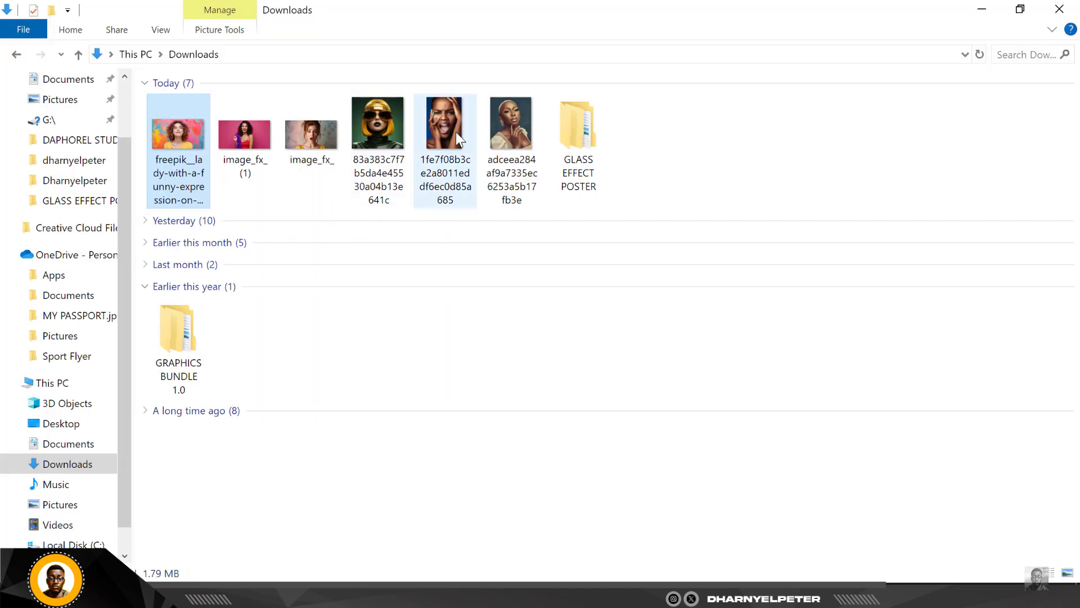
left_click(508, 131)
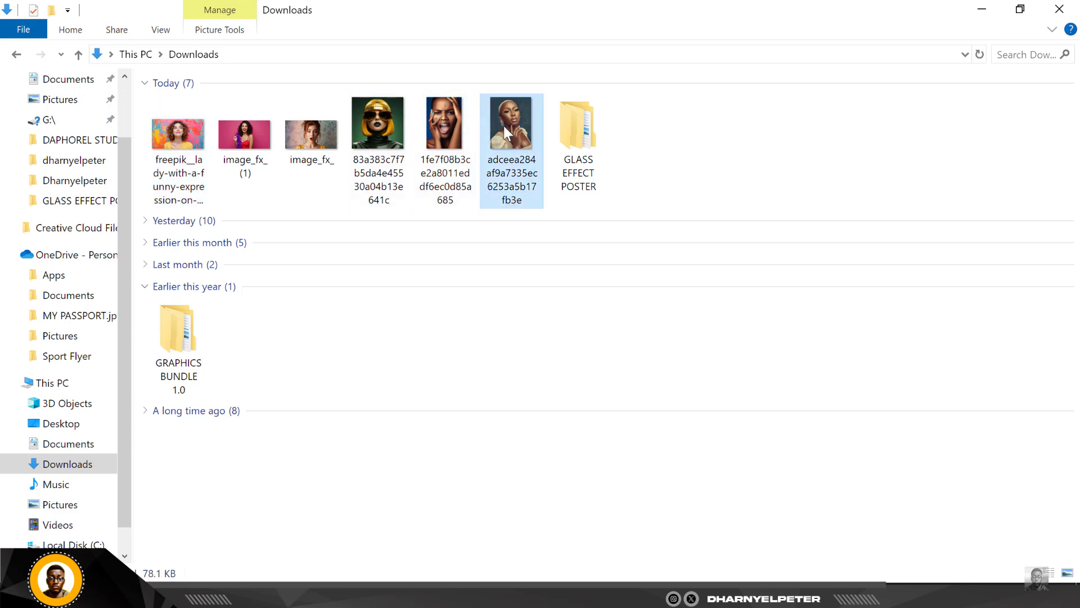
left_click_drag(511, 123, 373, 71)
Unlock the second portrait's Background layer into an editable layer
key("v")
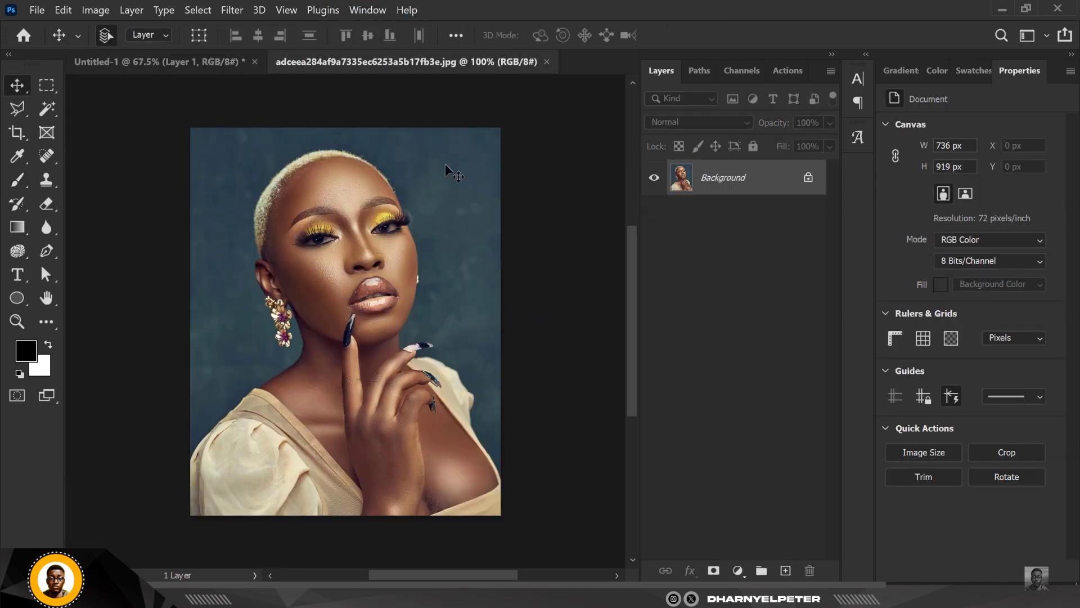
left_click(808, 177)
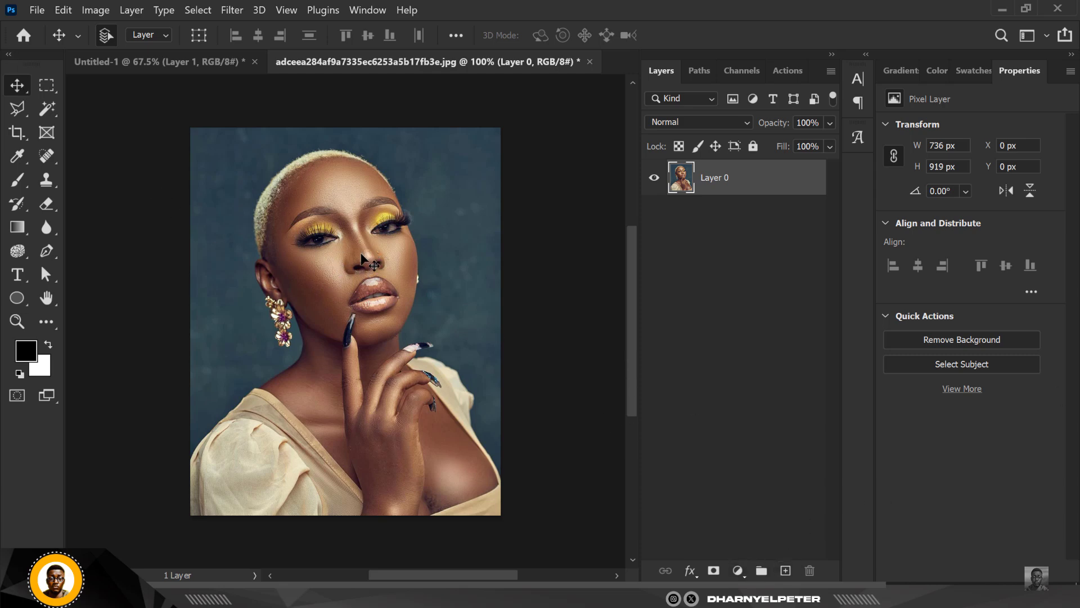
left_click(163, 68)
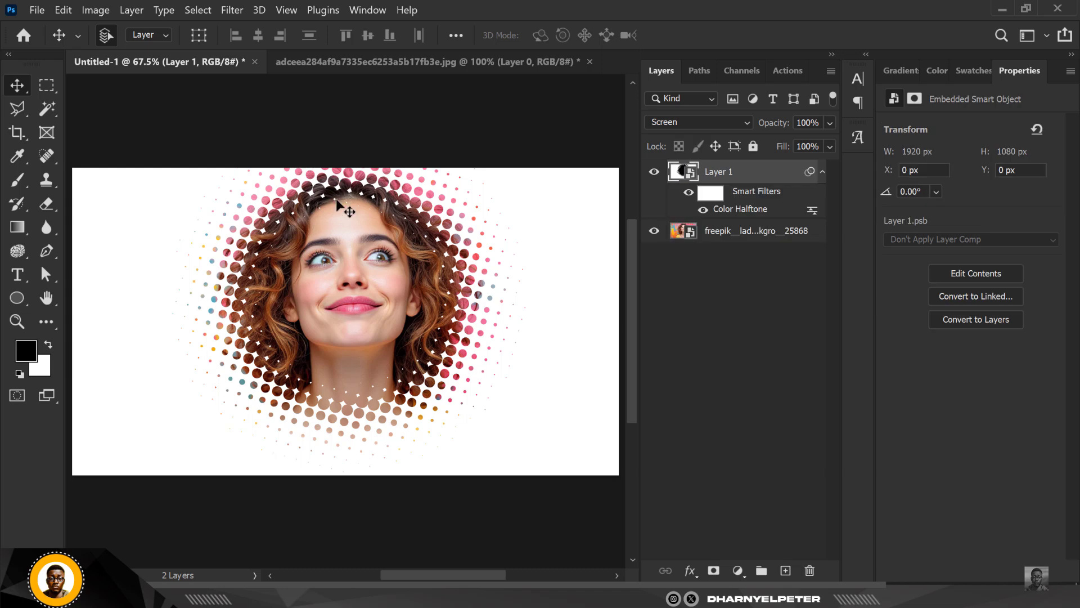
left_click(399, 63)
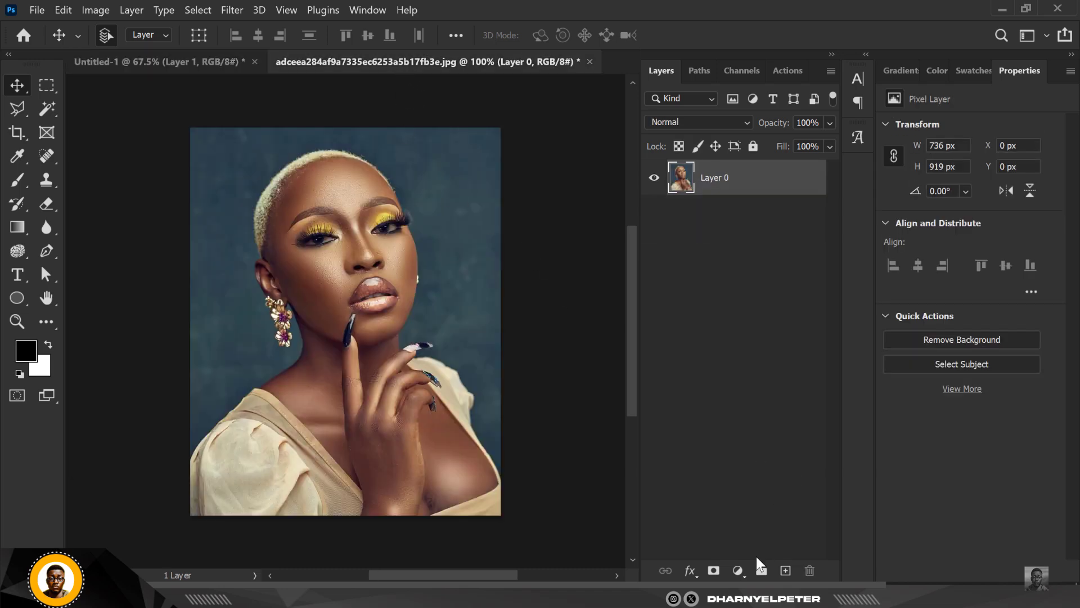
Add a Basics black-to-white Gradient Fill layer angled about 180°, positioned across the portrait
left_click(739, 572)
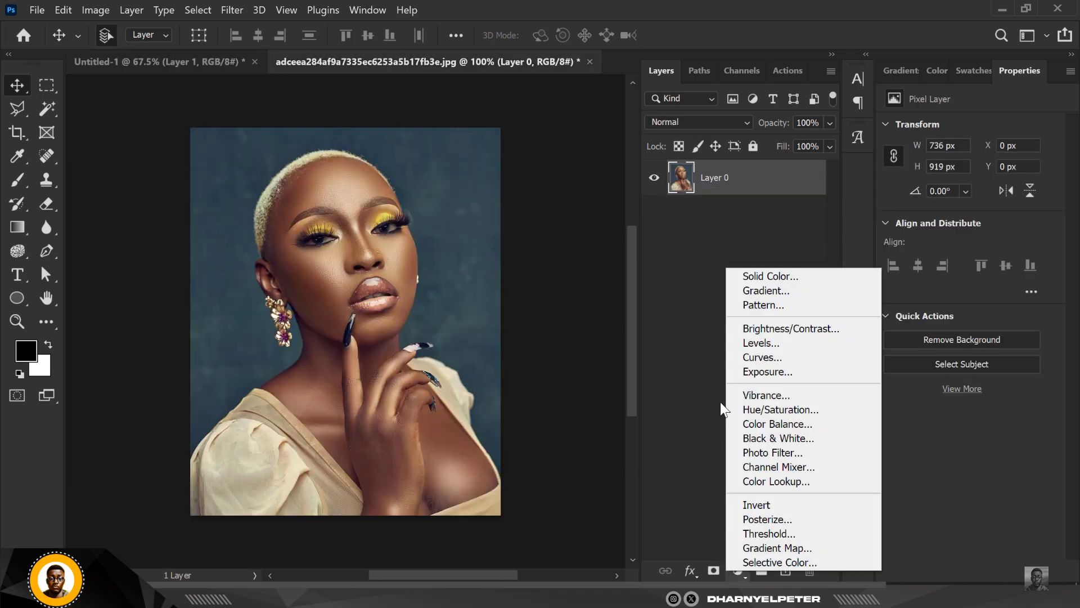
left_click(763, 290)
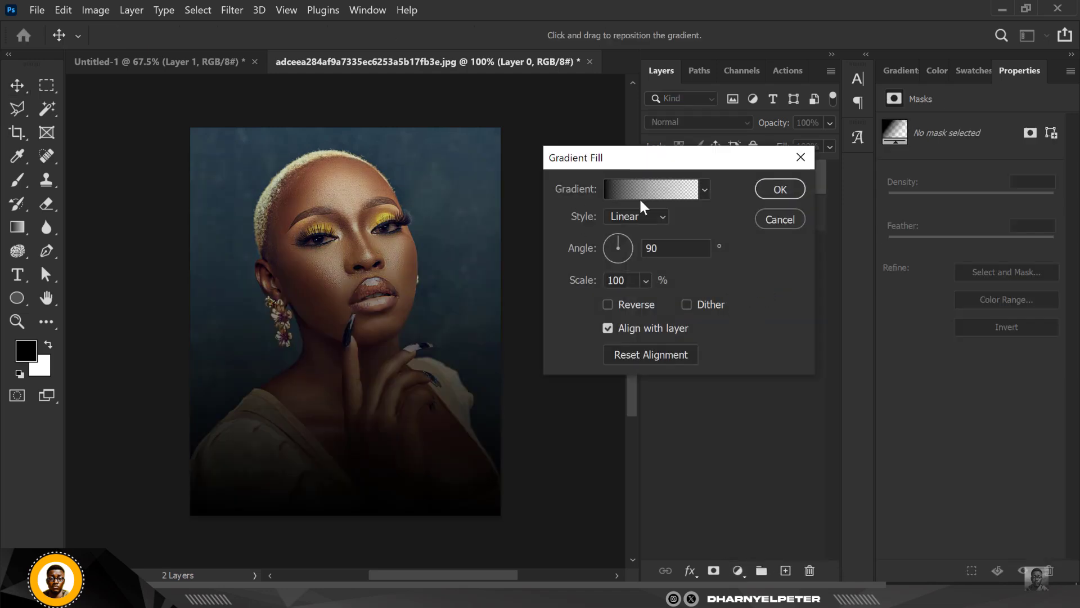
left_click(704, 190)
left_click(586, 248)
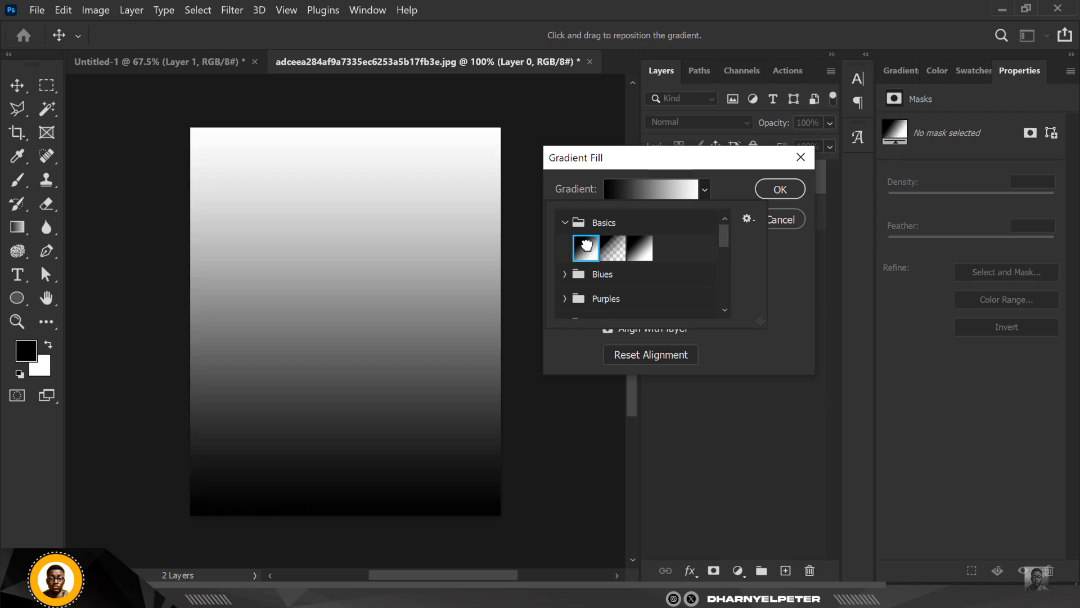
left_click(730, 179)
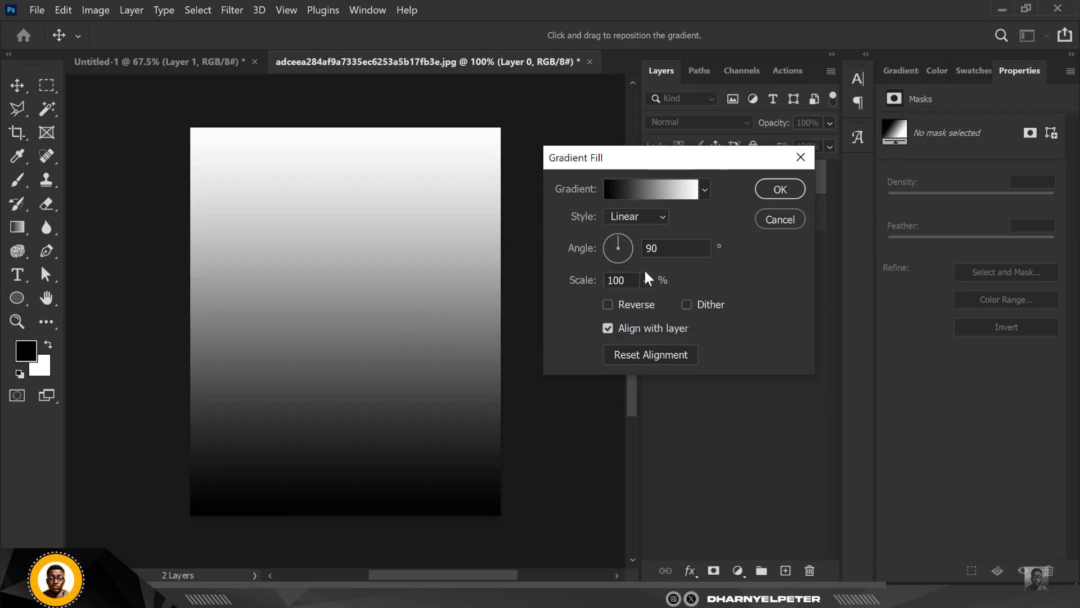
left_click_drag(626, 251, 596, 246)
left_click_drag(441, 320, 292, 290)
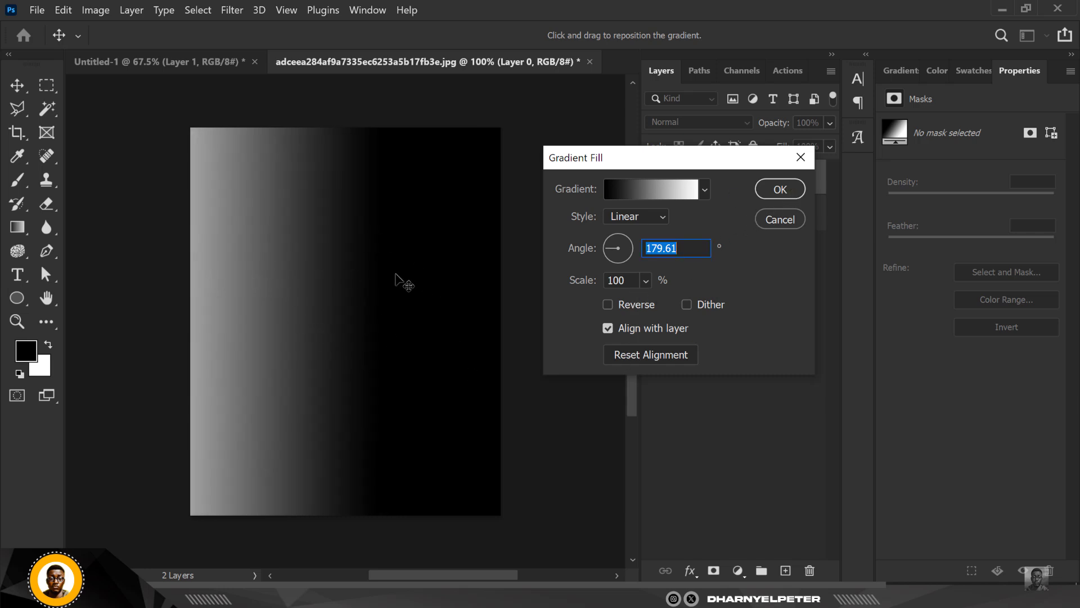
left_click_drag(381, 276, 370, 305)
left_click(786, 192)
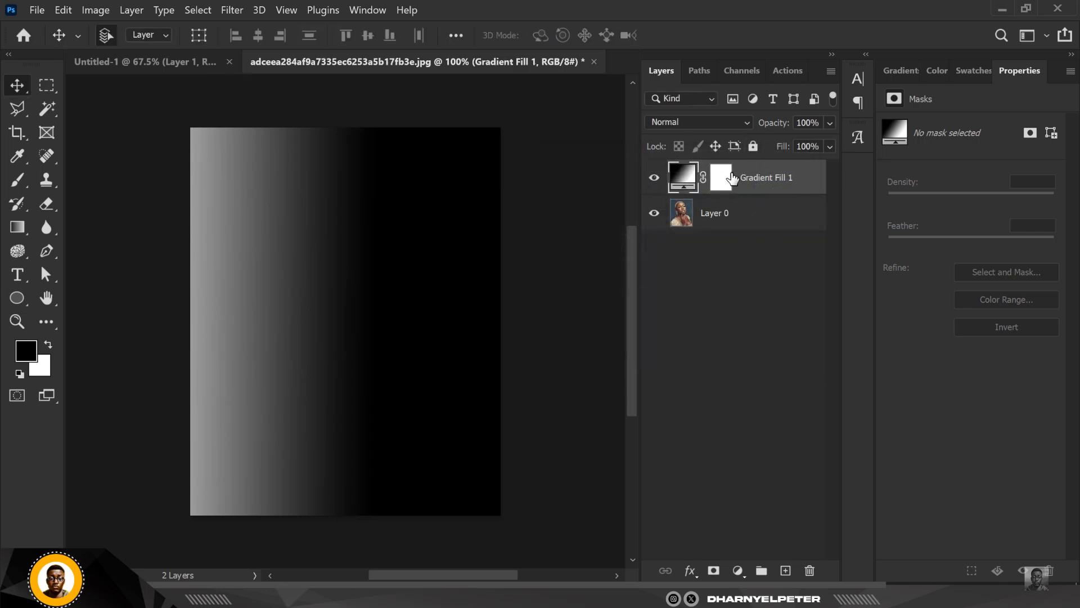
Convert Gradient Fill 1 to a smart object and apply Color Halftone with Max. Radius 20
right_click(810, 177)
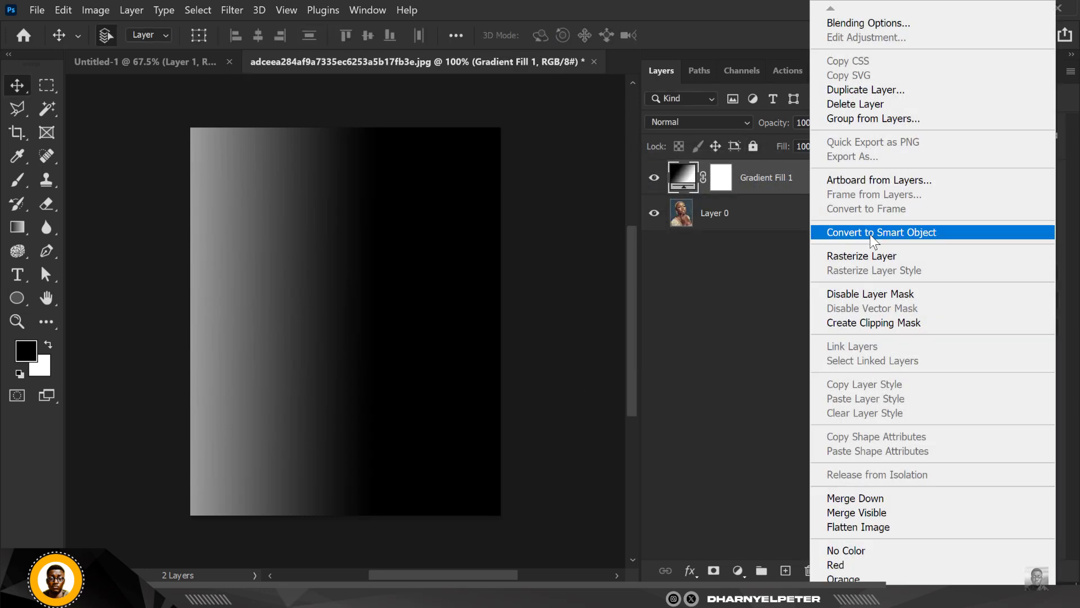
left_click(873, 239)
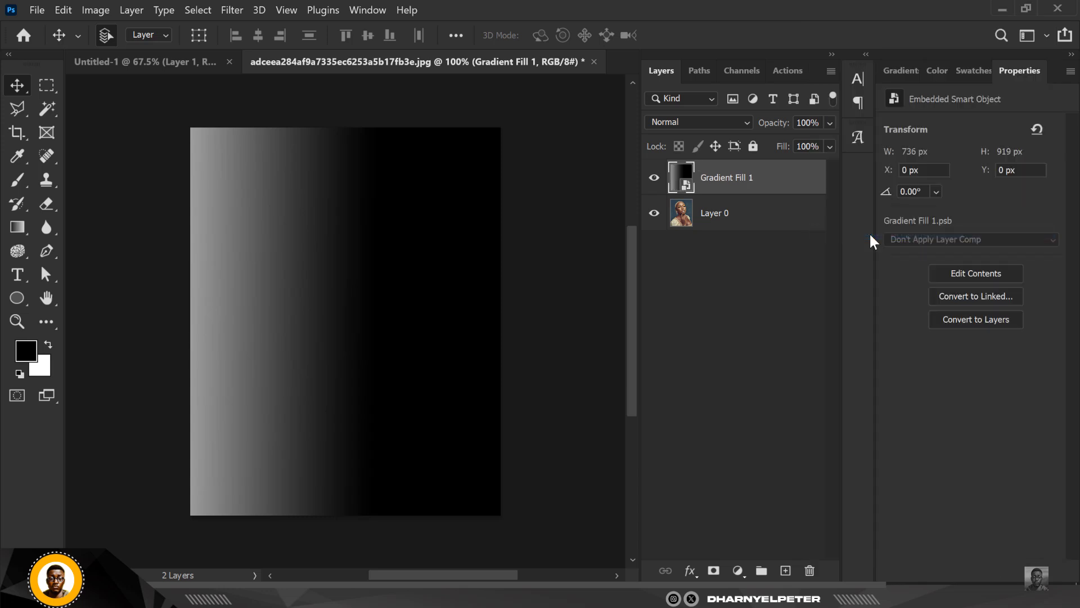
left_click(232, 11)
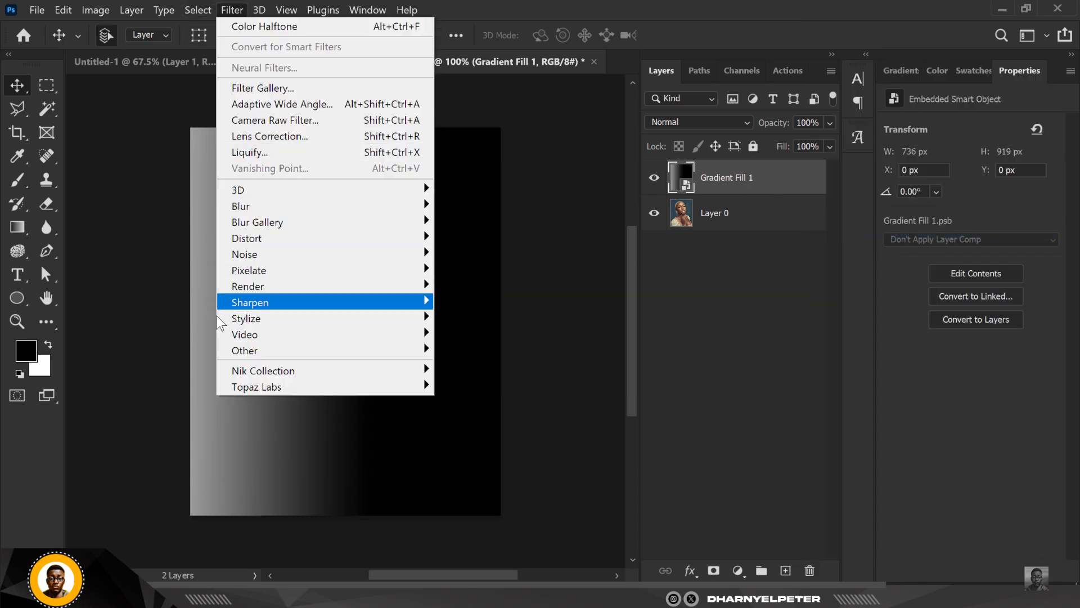
mouse_move(285, 282)
left_click(501, 277)
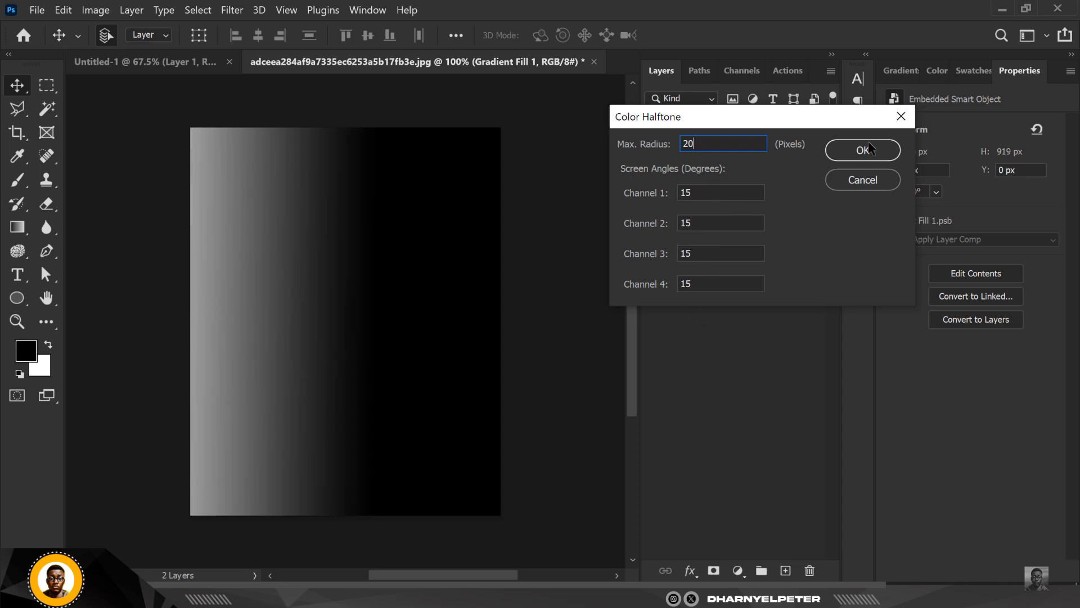
type("20")
left_click(869, 148)
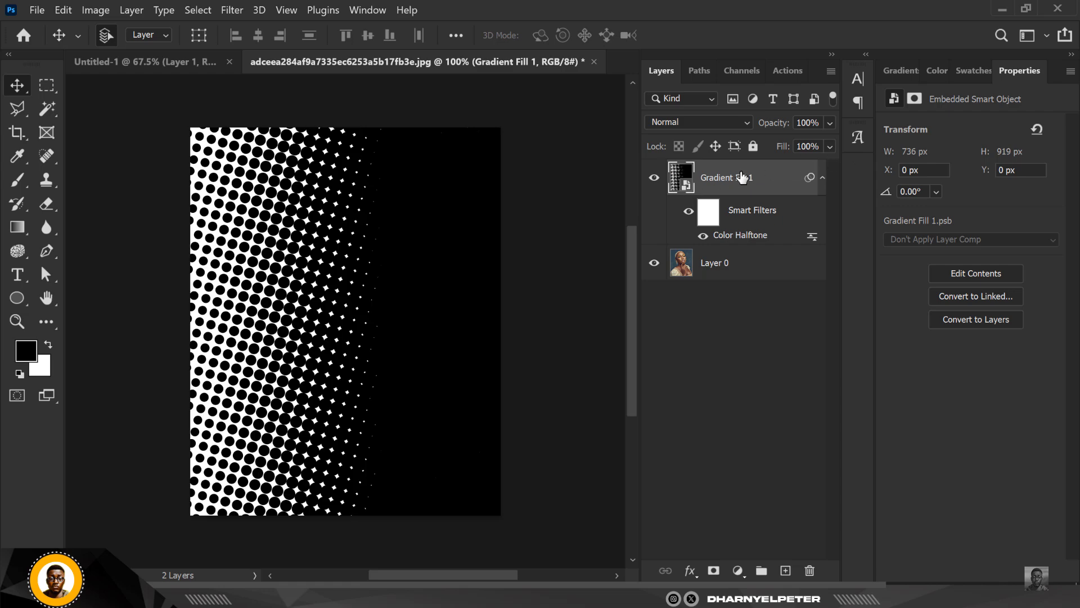
Set Gradient Fill 1 to Screen blending and reduce its Color Halftone Max. Radius to 15 pixels
left_click(715, 123)
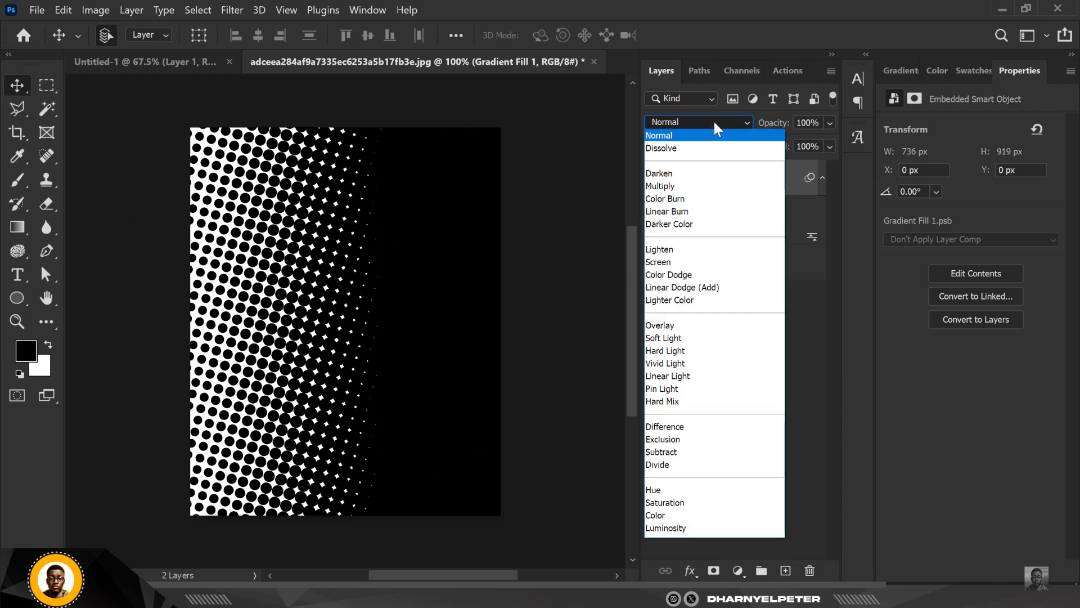
left_click(676, 265)
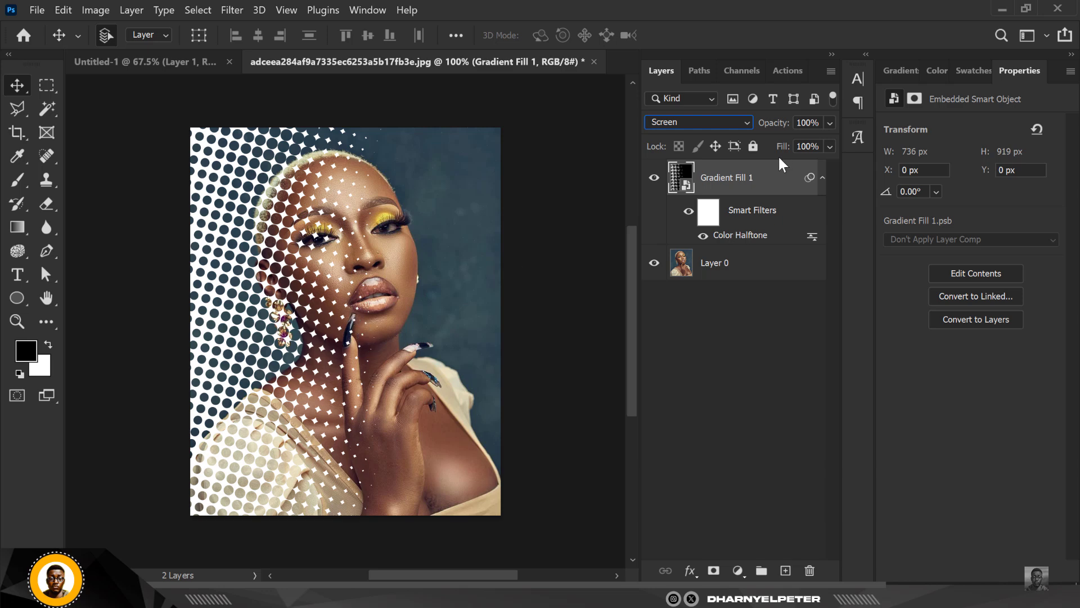
double_click(751, 236)
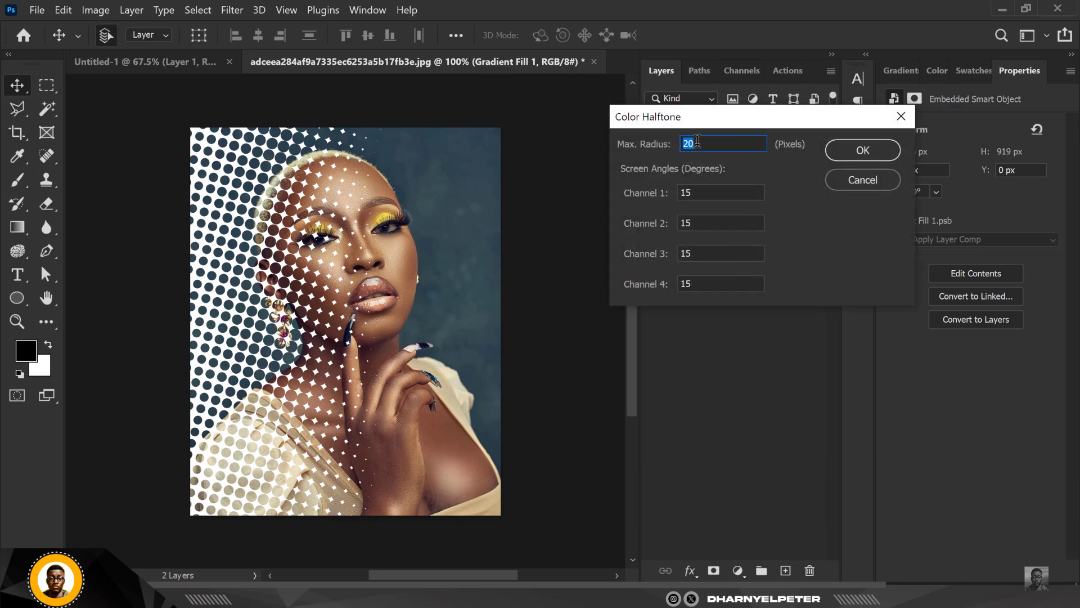
left_click(866, 154)
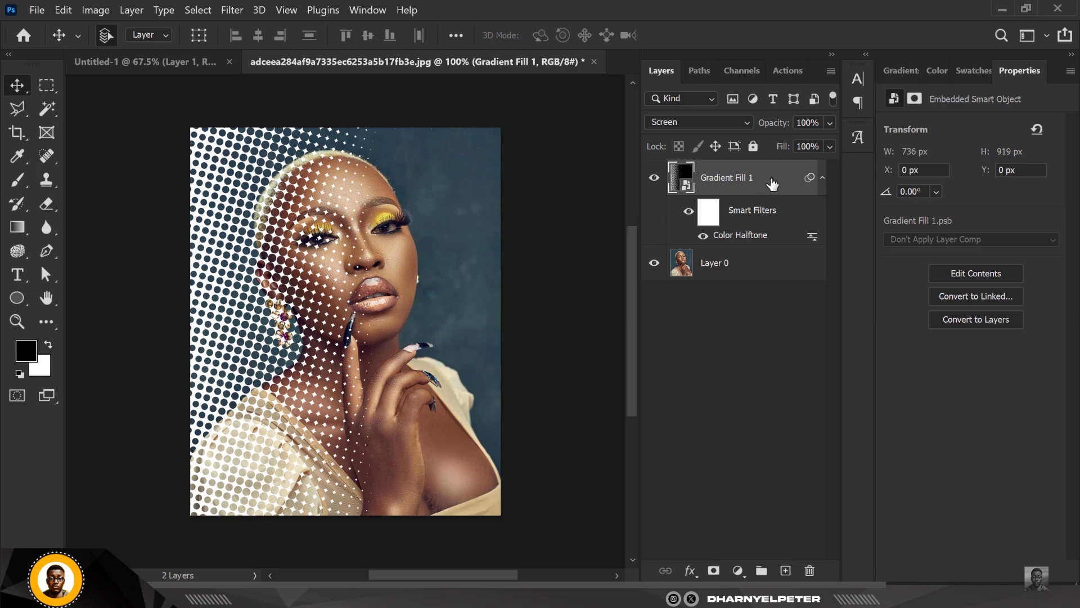
Duplicate the Gradient Fill 1 halftone layer and flip the copy horizontally across the portrait
key("ctrl+j")
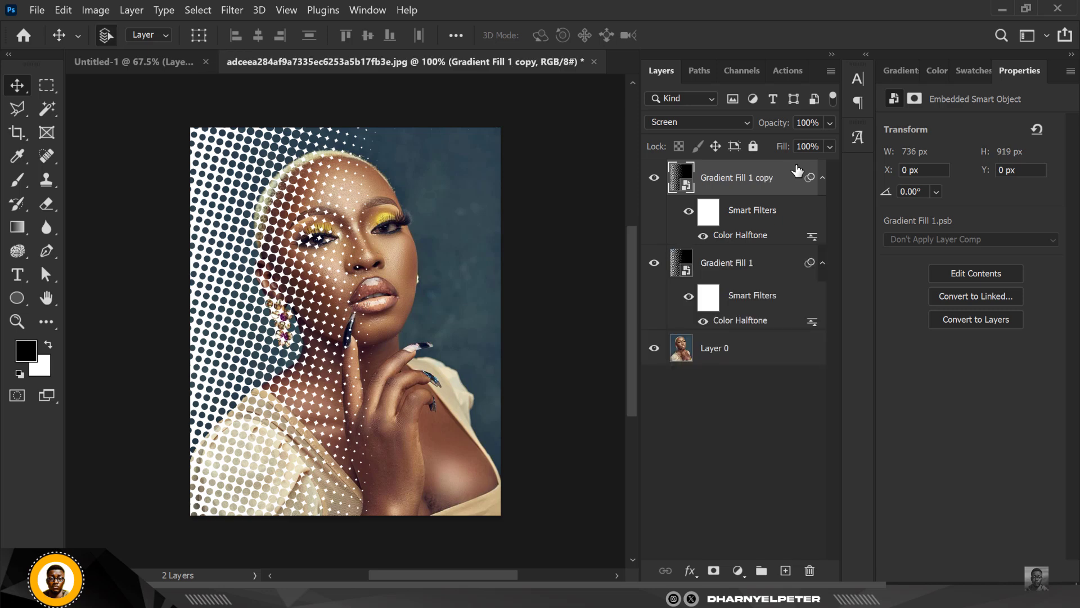
key("ctrl+t")
right_click(347, 236)
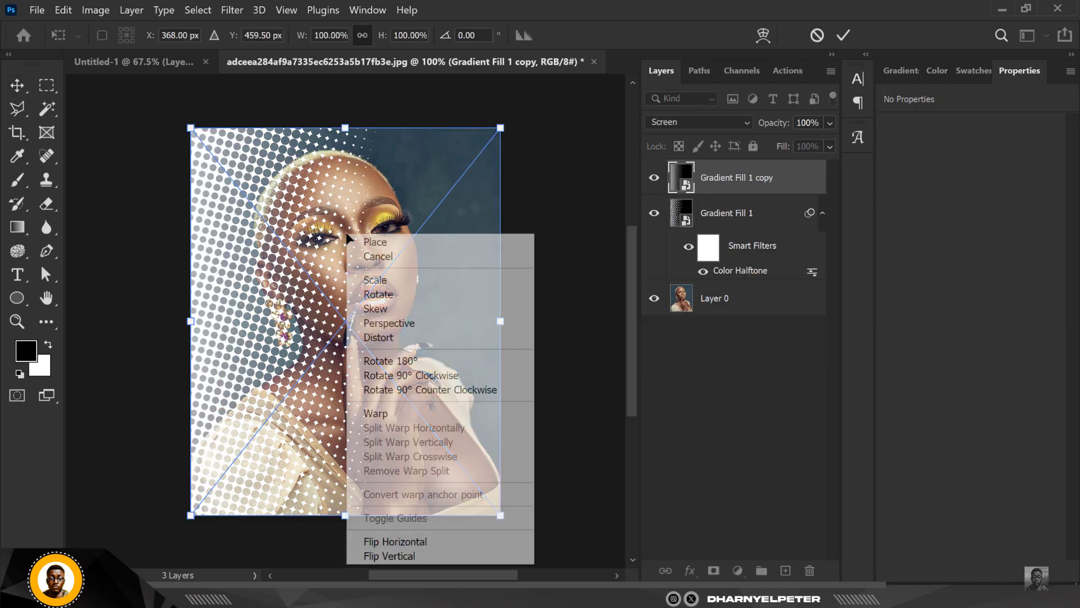
left_click(436, 542)
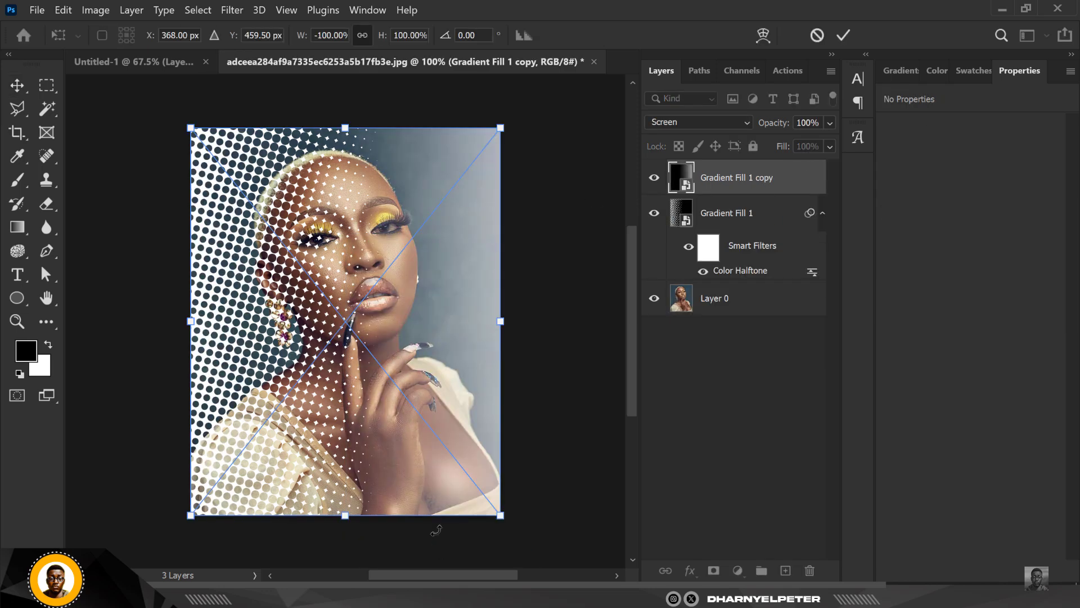
key("Return")
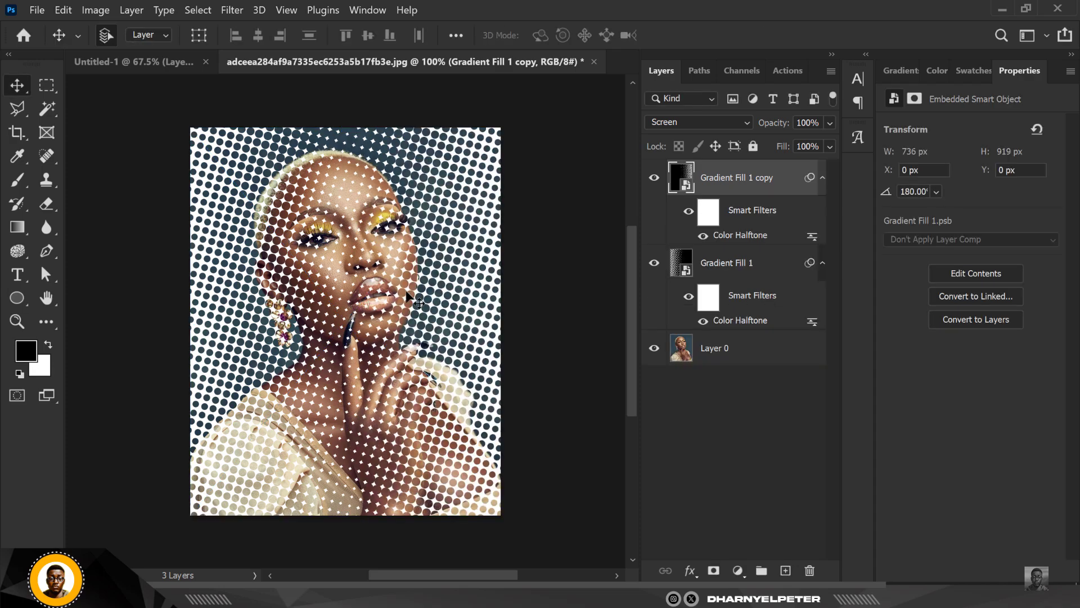
scroll(414, 290, "up", 4)
scroll(514, 228, "down", 4)
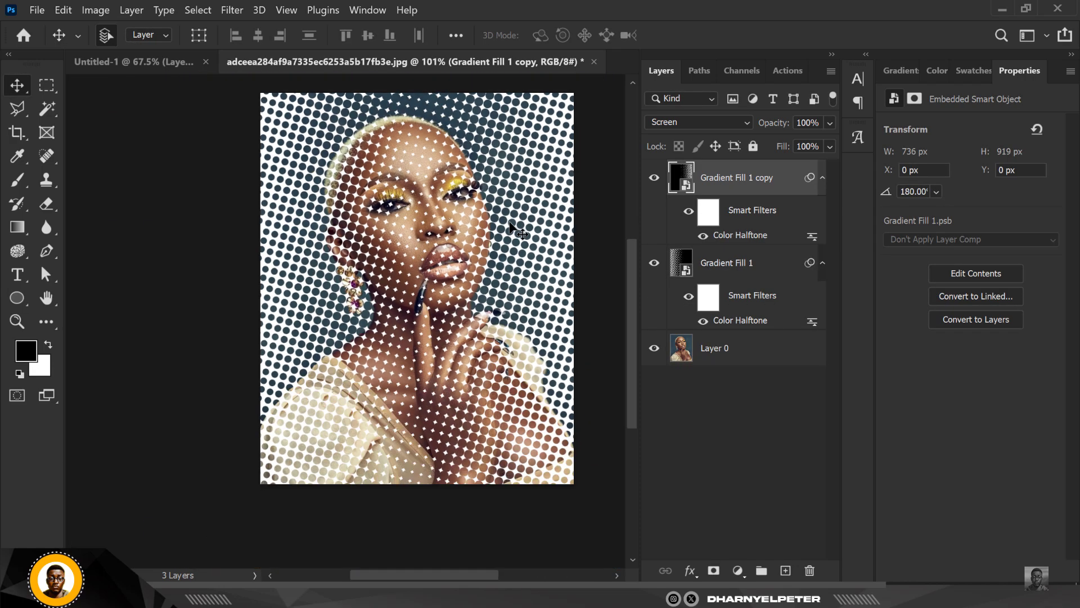
scroll(514, 228, "up", 2)
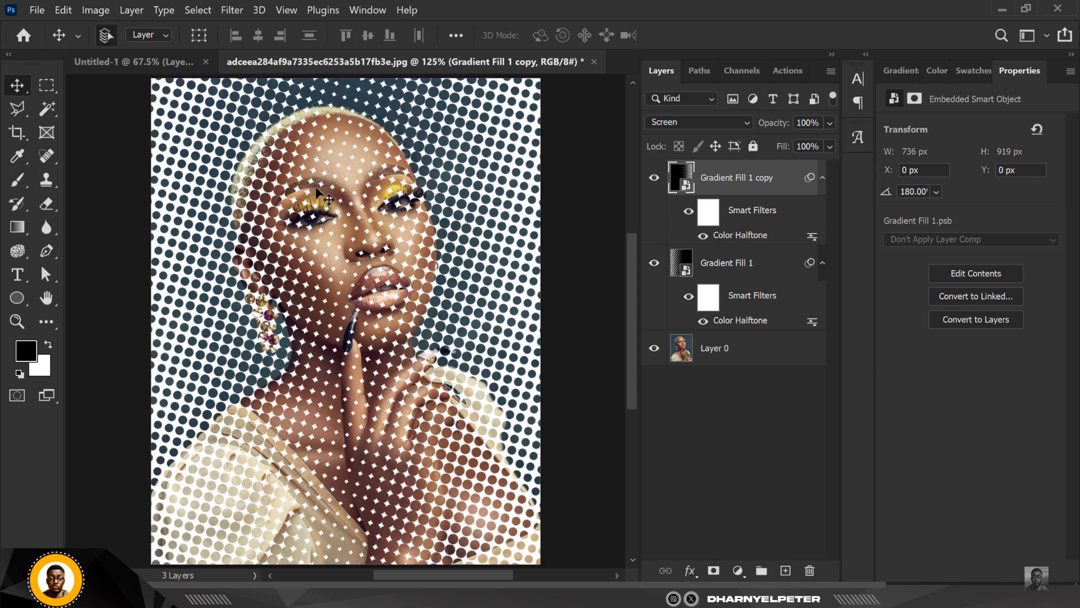
scroll(373, 205, "down", 1)
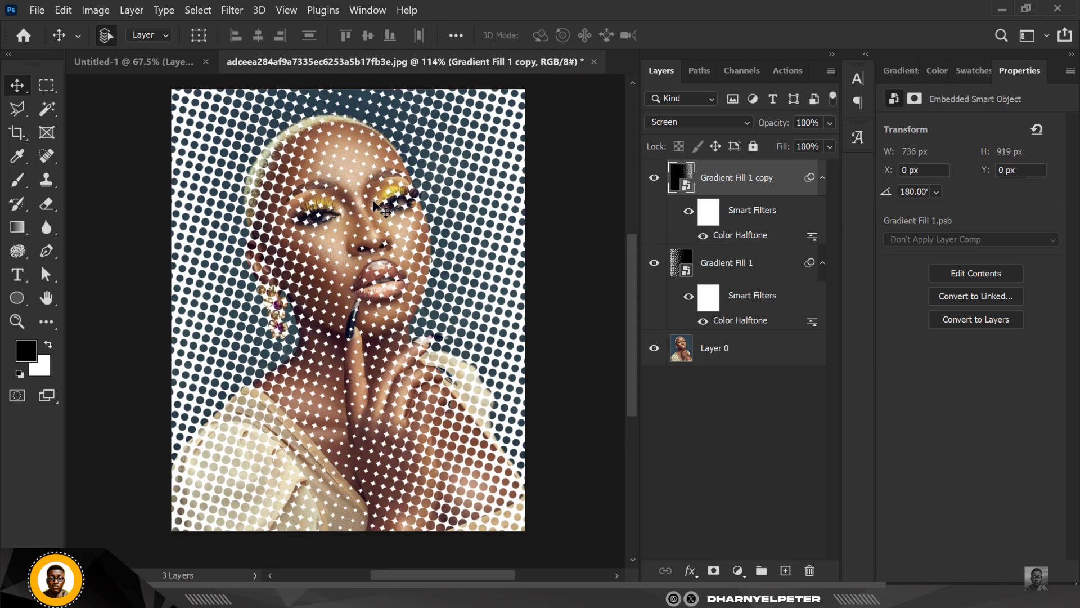
Group Gradient Fill 1 and its copy into Group 1 at 100% opacity, briefly checking Untitled-1
left_click(730, 265, "shift")
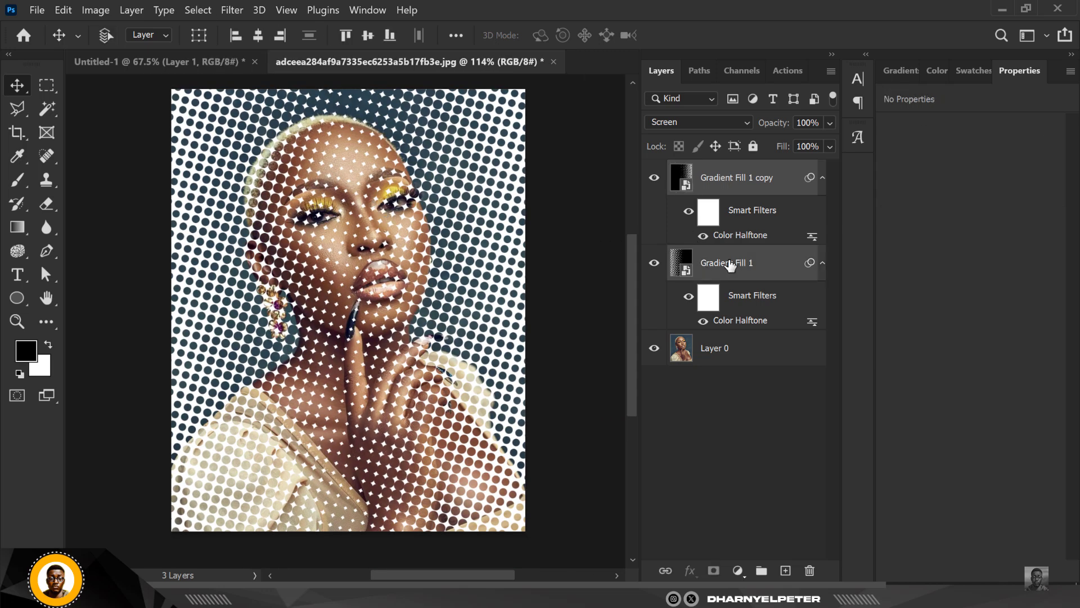
key("ctrl+g")
left_click(830, 122)
mouse_move(820, 148)
left_mouse_down()
mouse_move(772, 146)
mouse_move(838, 143)
left_mouse_up()
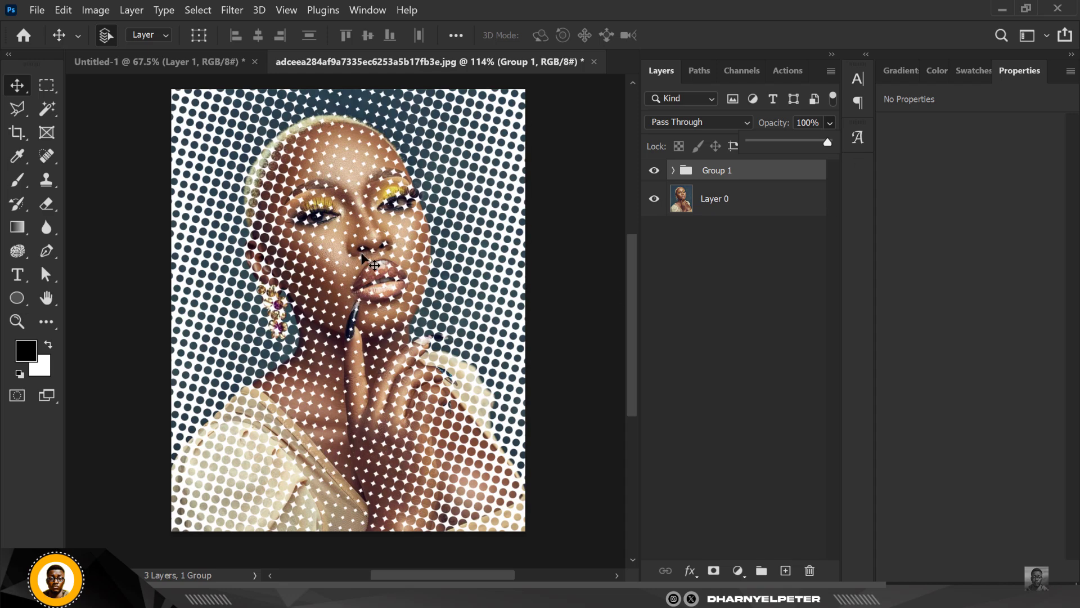
left_click(131, 67)
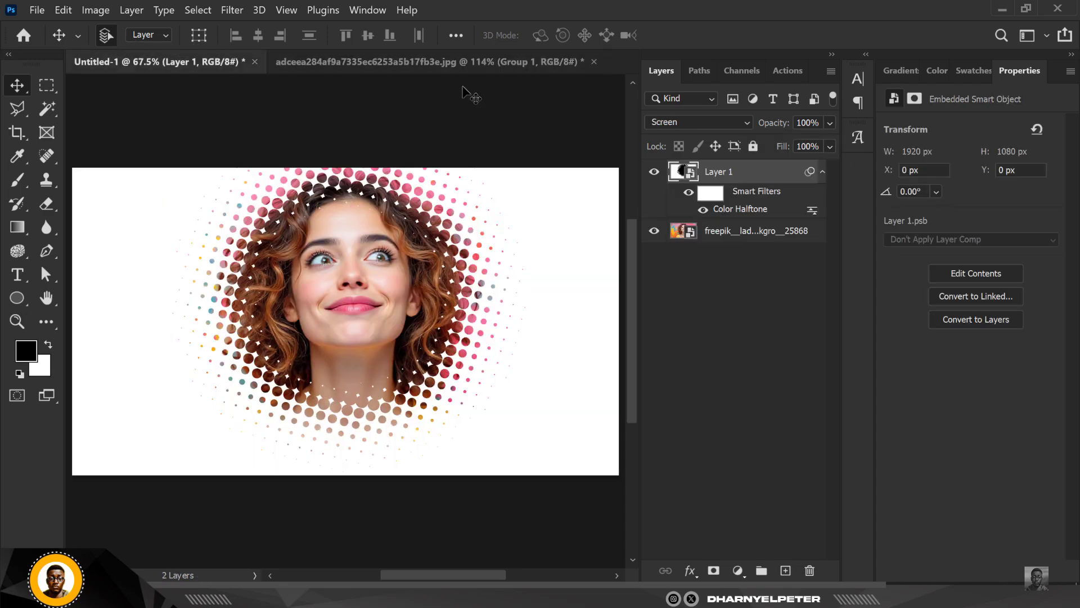
left_click(363, 63)
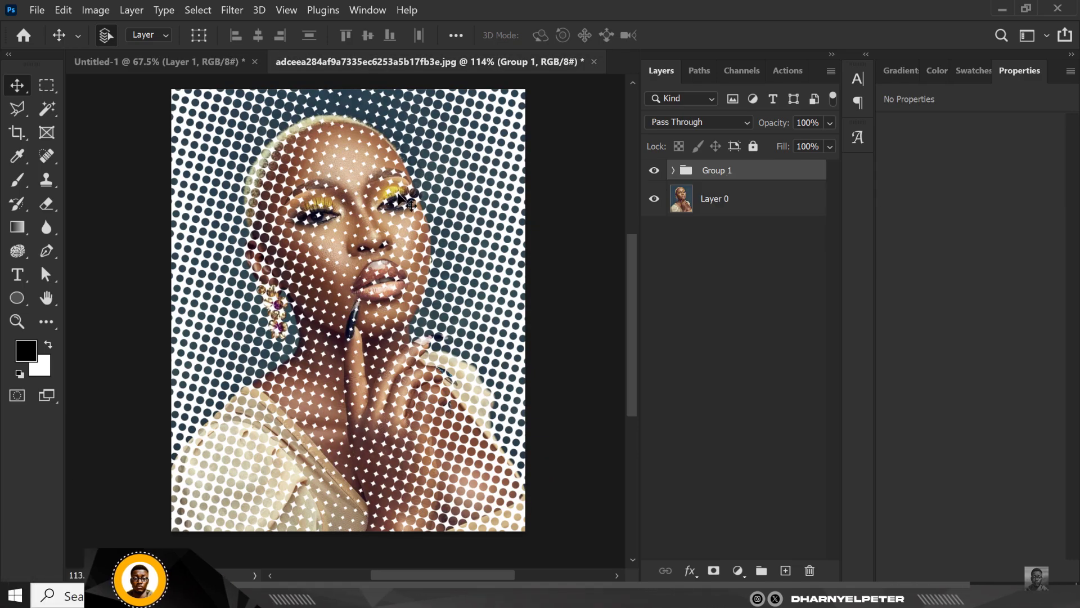